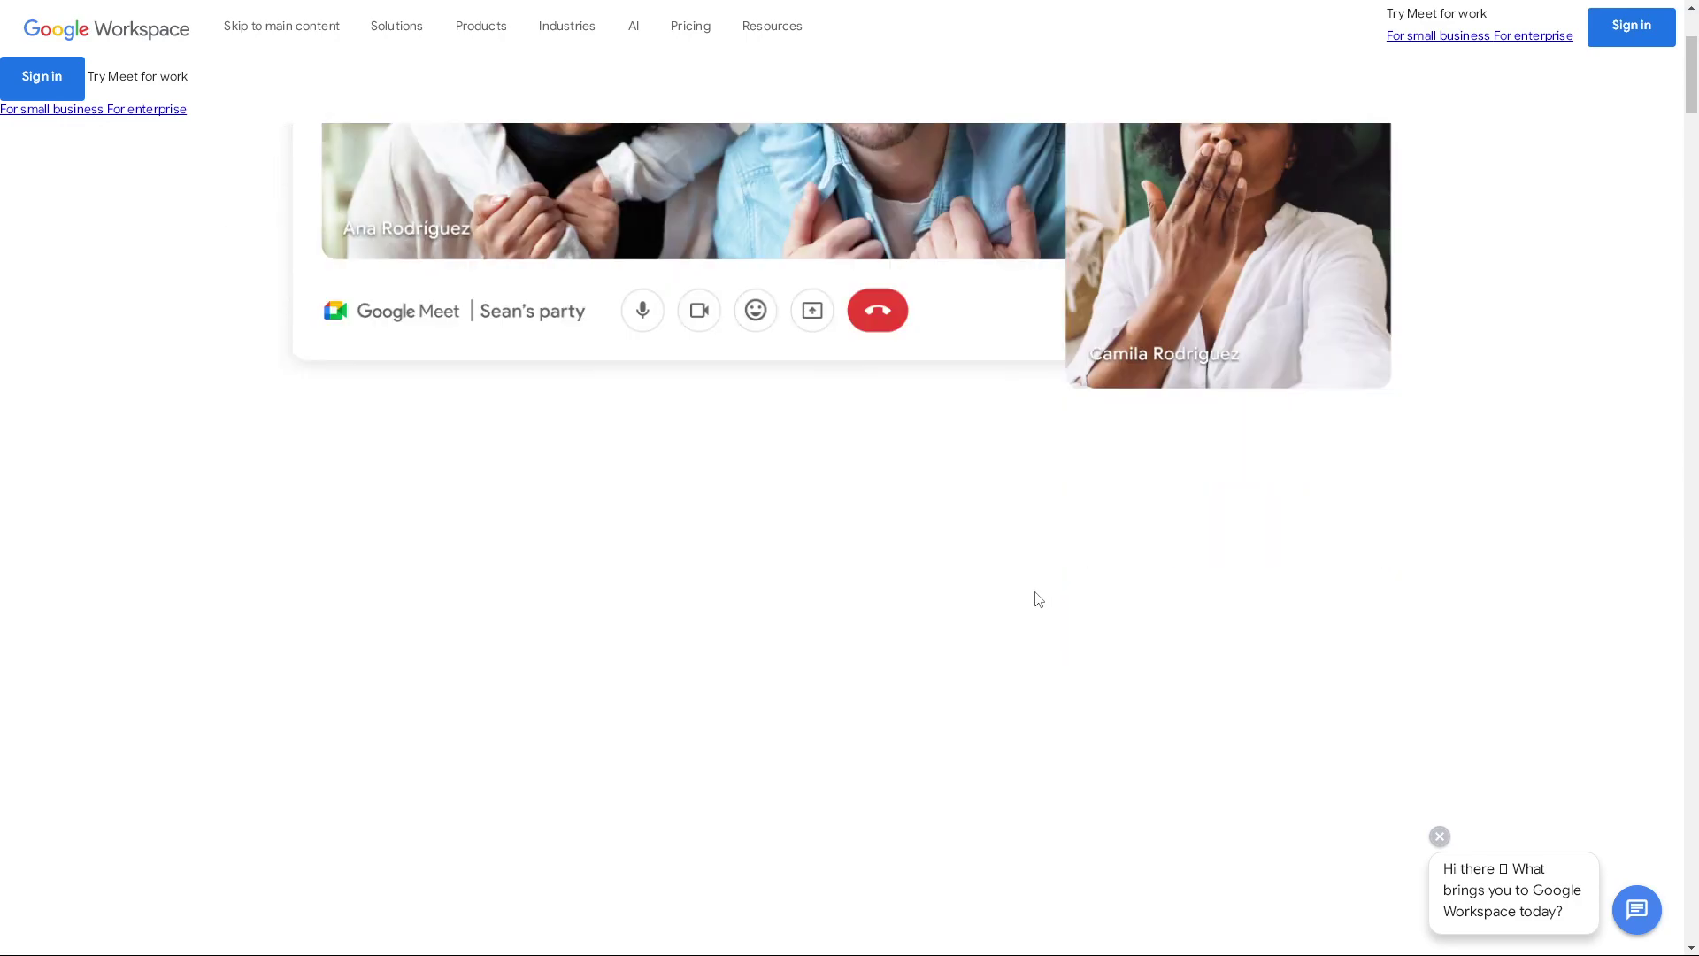
- Browse down through the WordPress.org Plugins directory page
scroll(1038, 599, "down", 10)
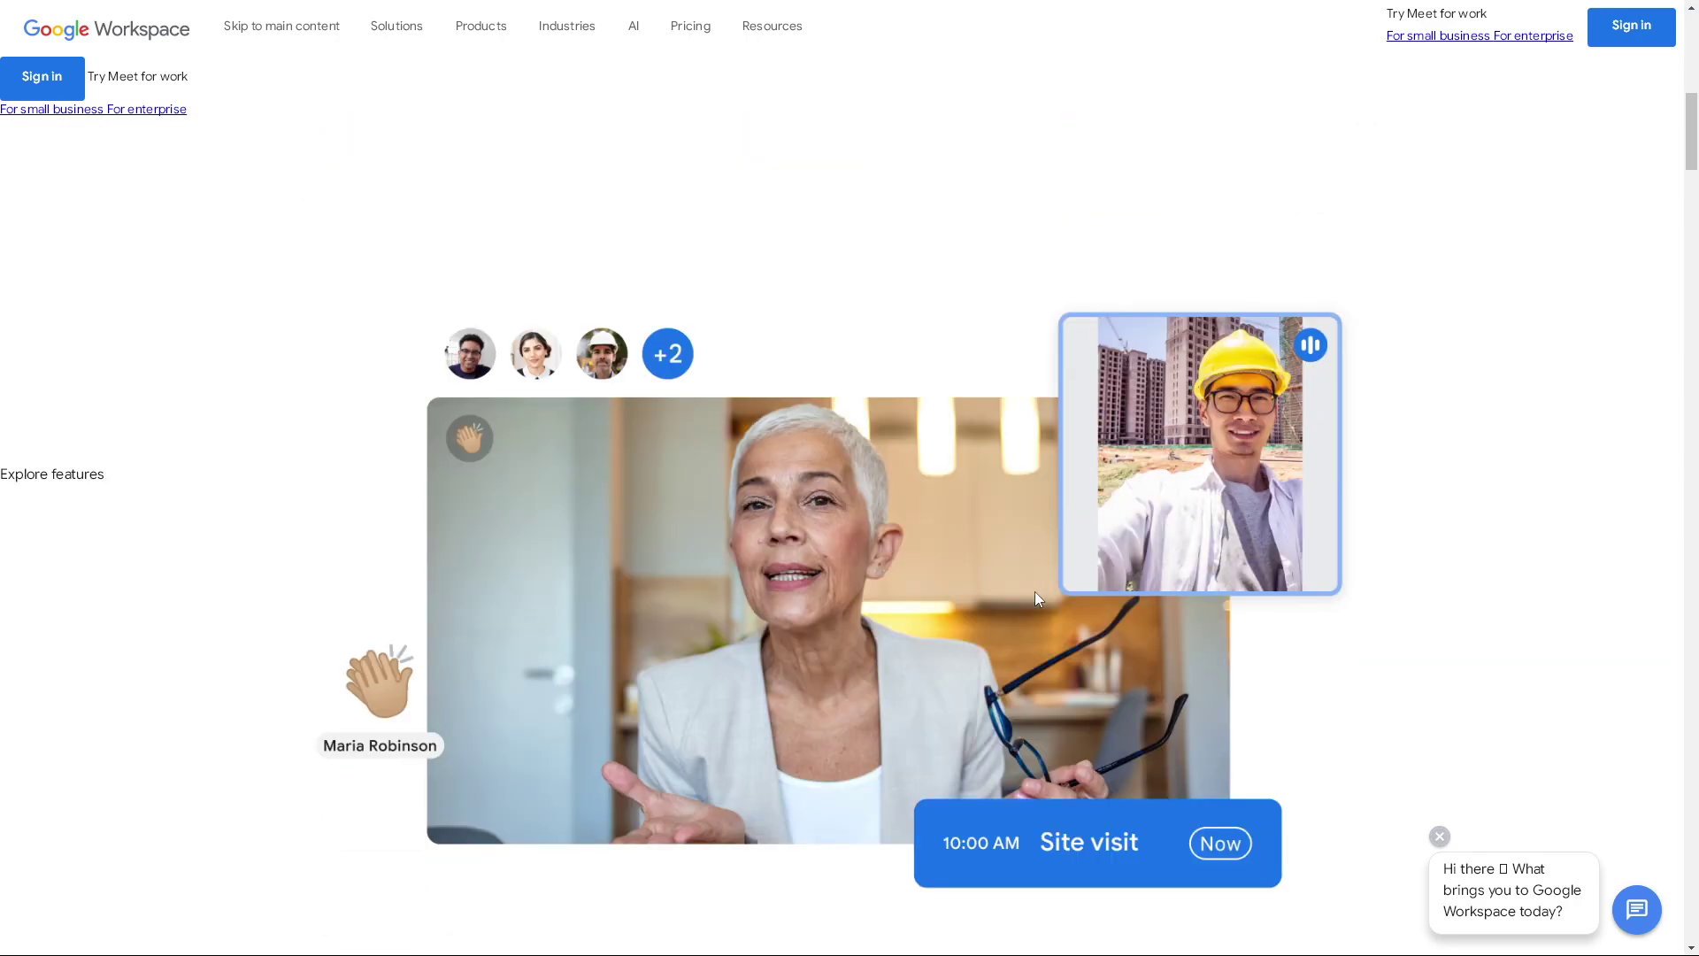
scroll(1038, 599, "down", 15)
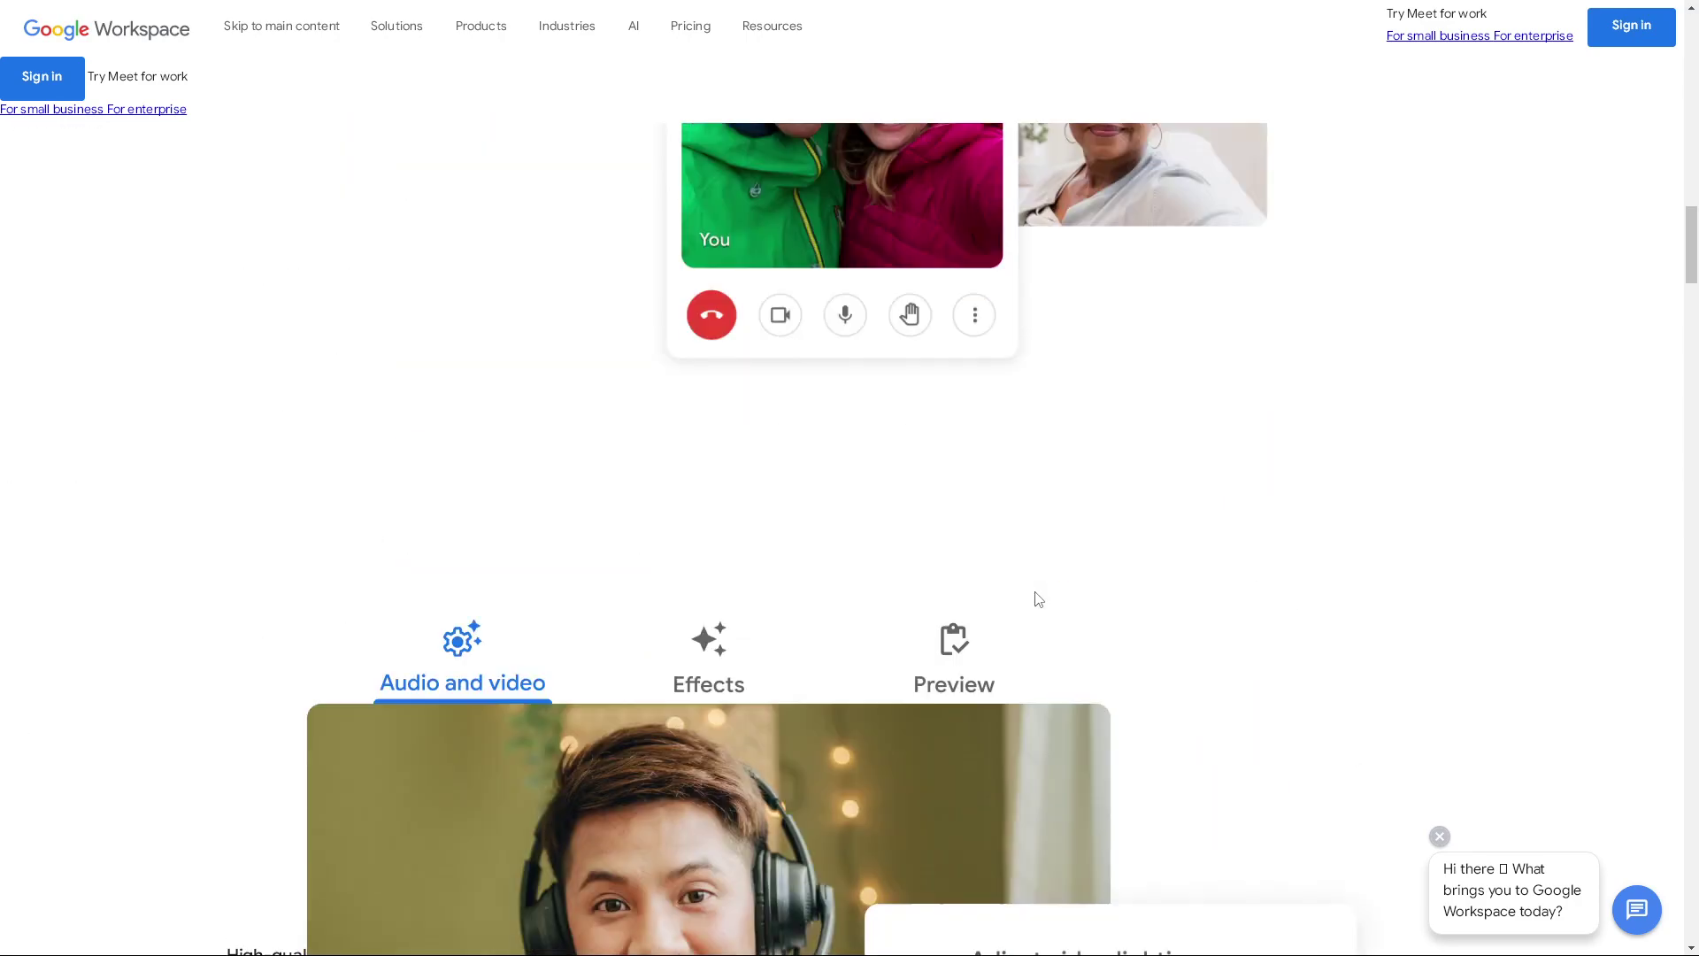
scroll(1038, 599, "down", 2)
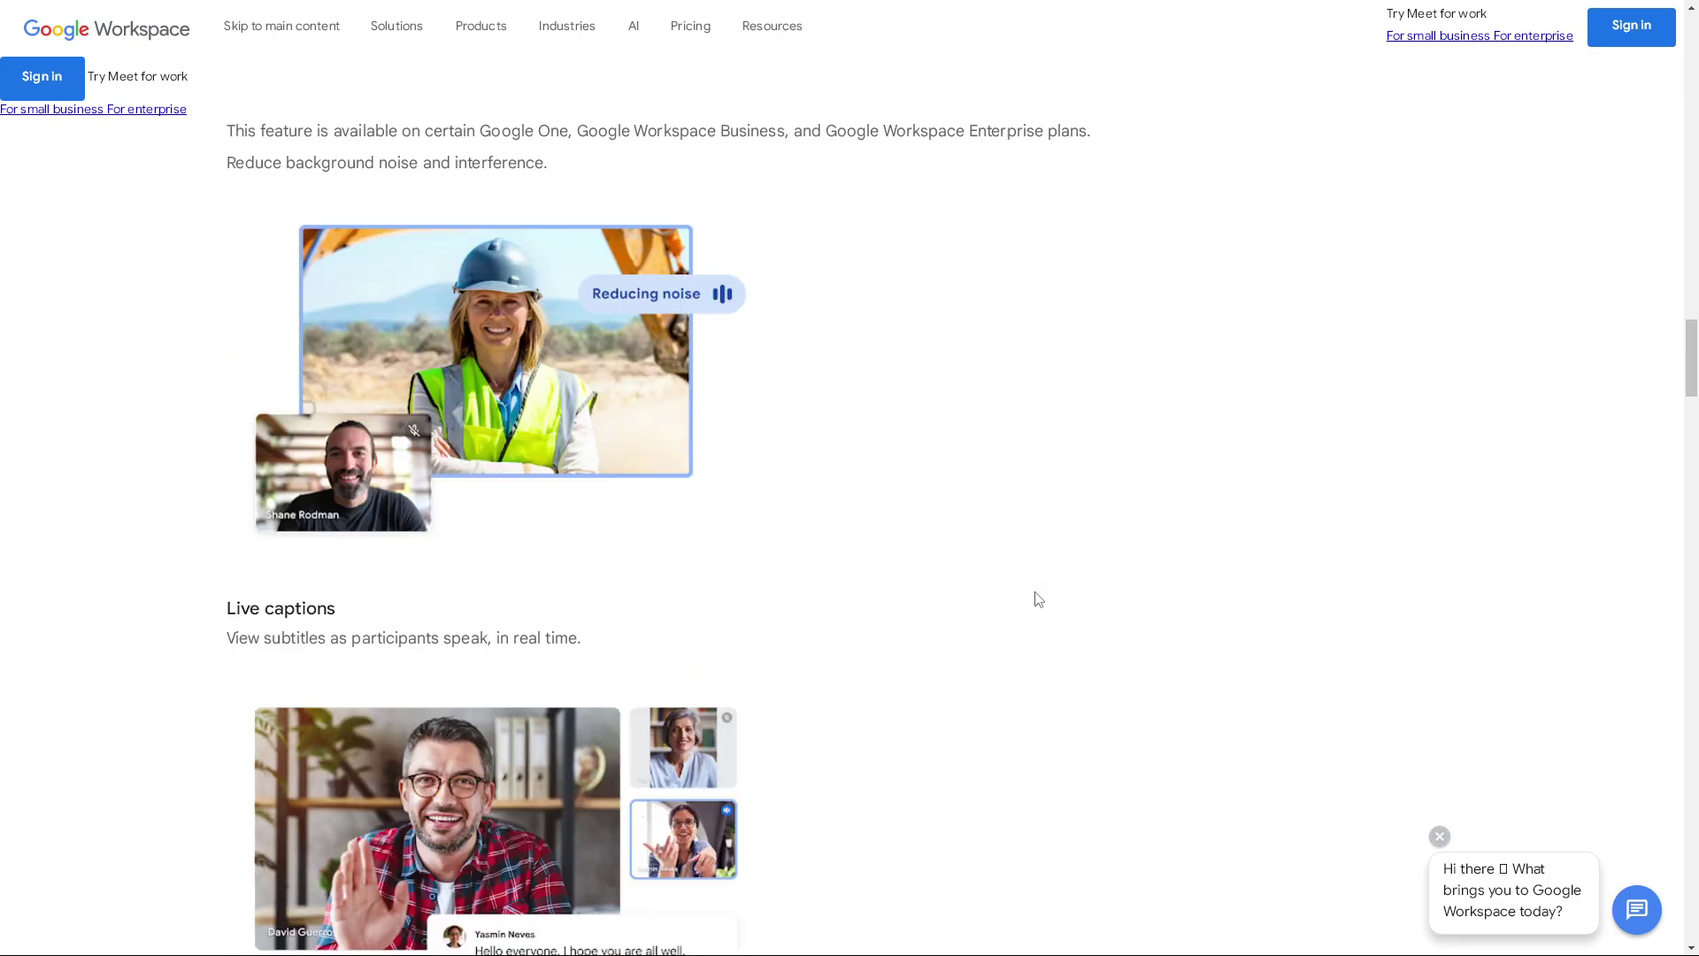
scroll(1038, 599, "down", 7)
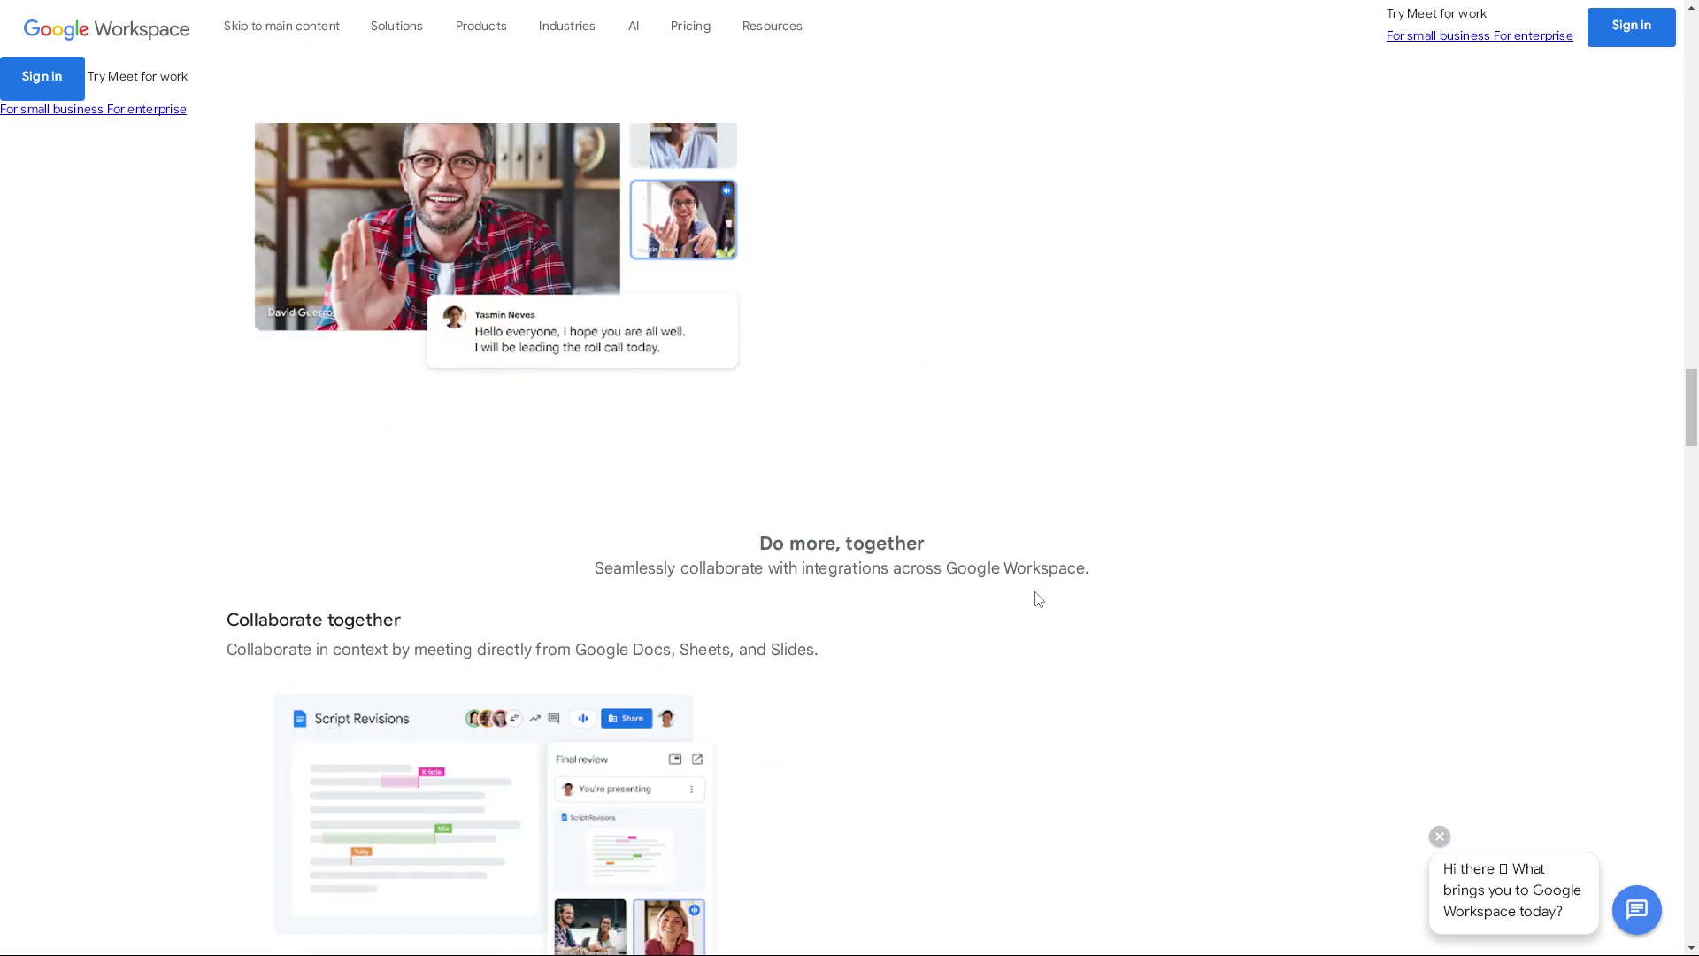
scroll(1038, 599, "down", 18)
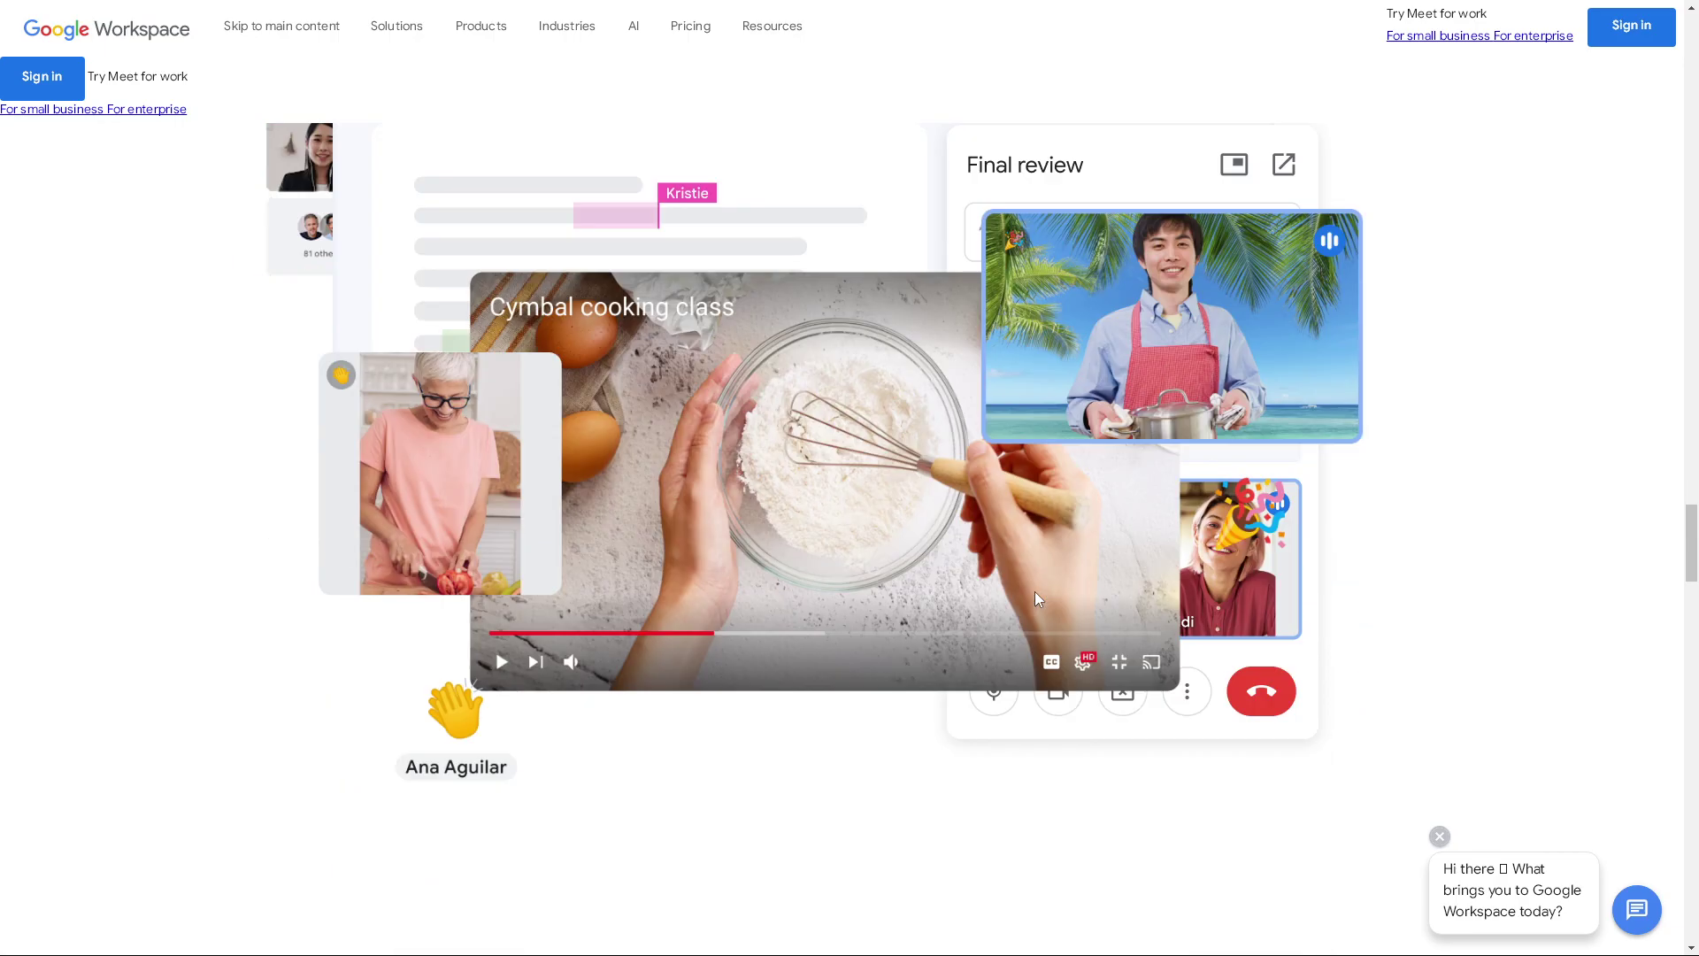
scroll(1038, 599, "down", 13)
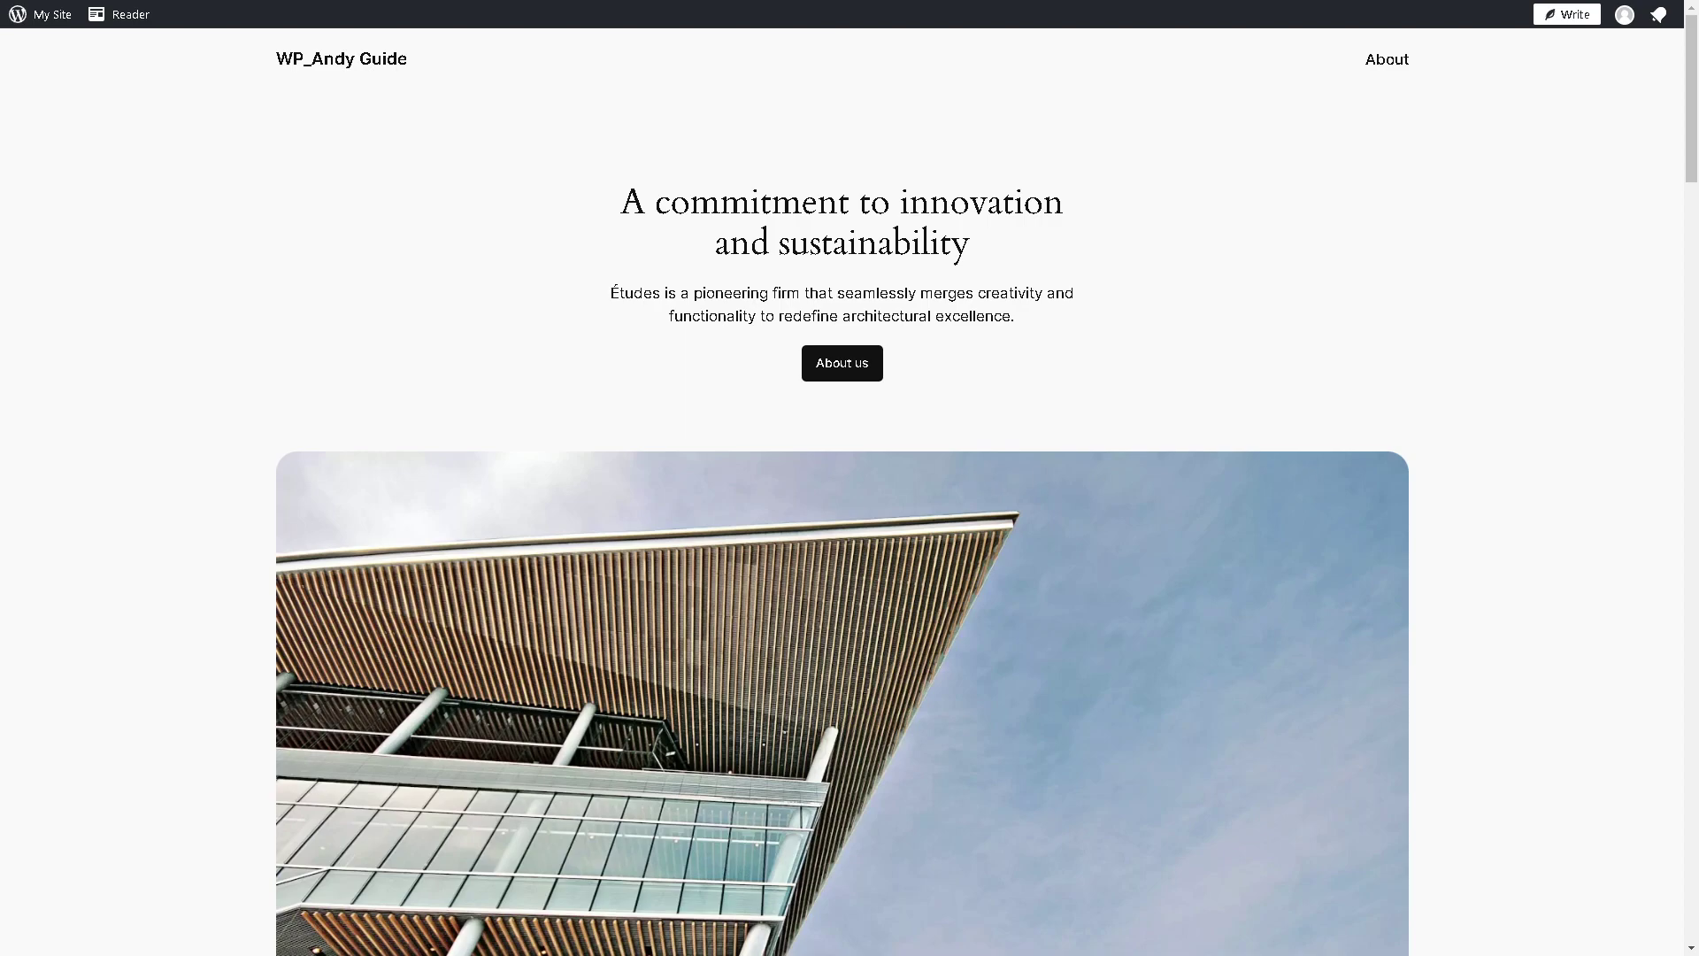
scroll(868, 491, "down", 4)
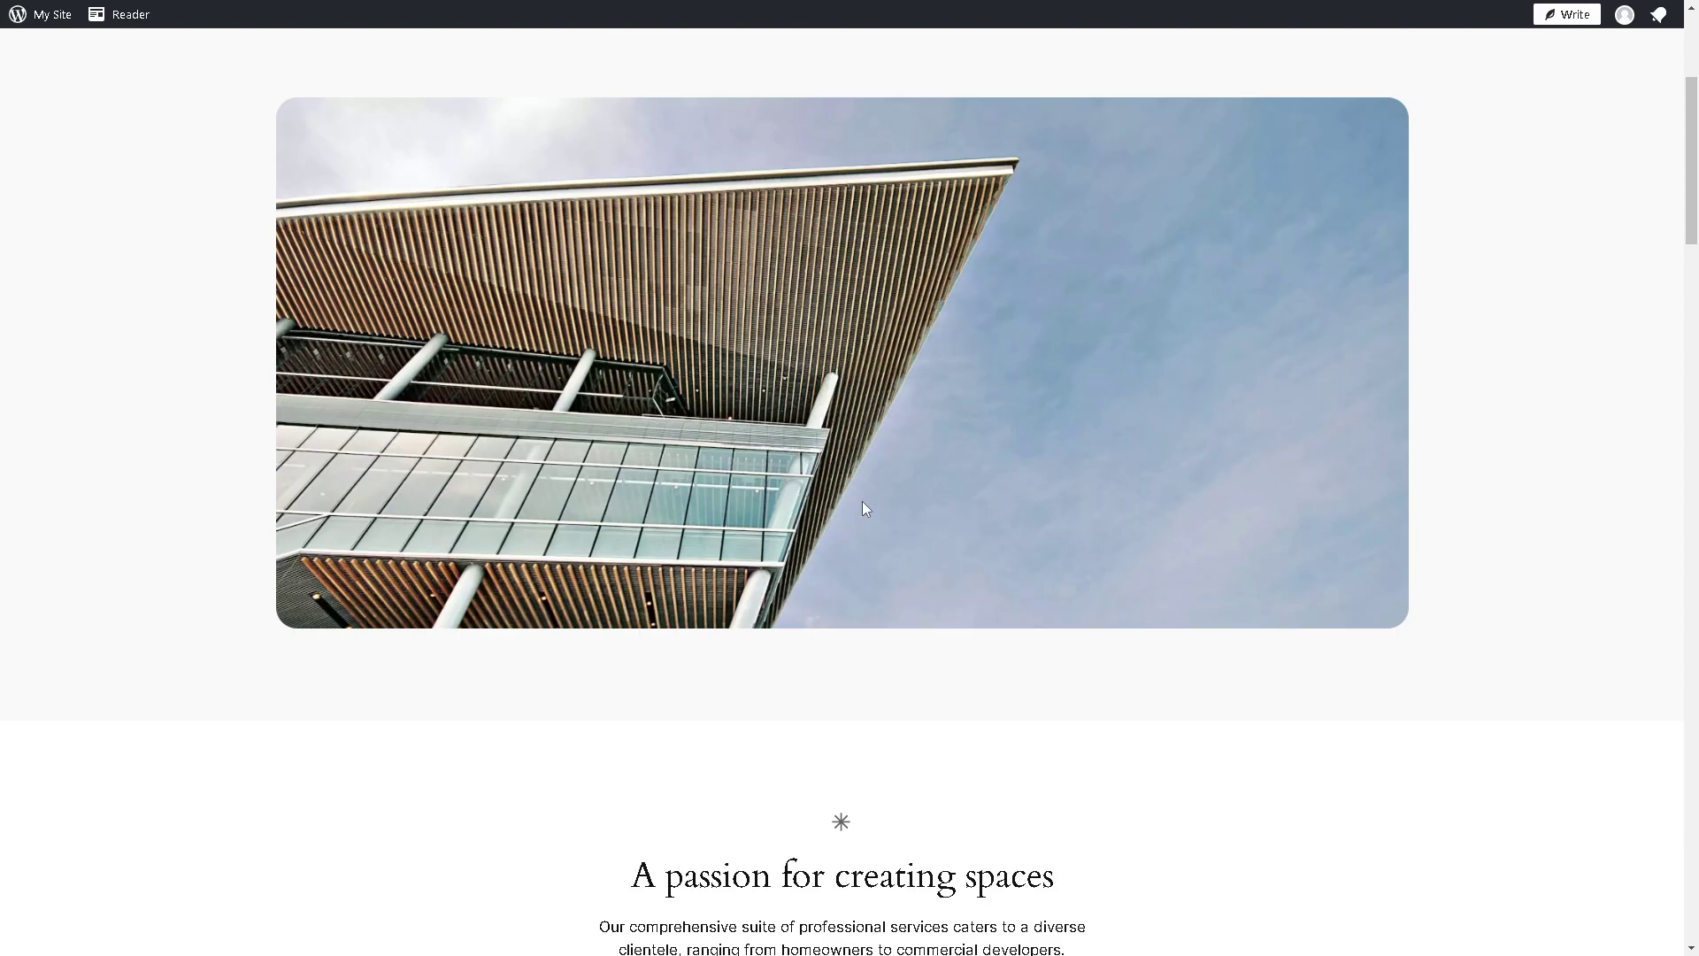
scroll(798, 536, "down", 3)
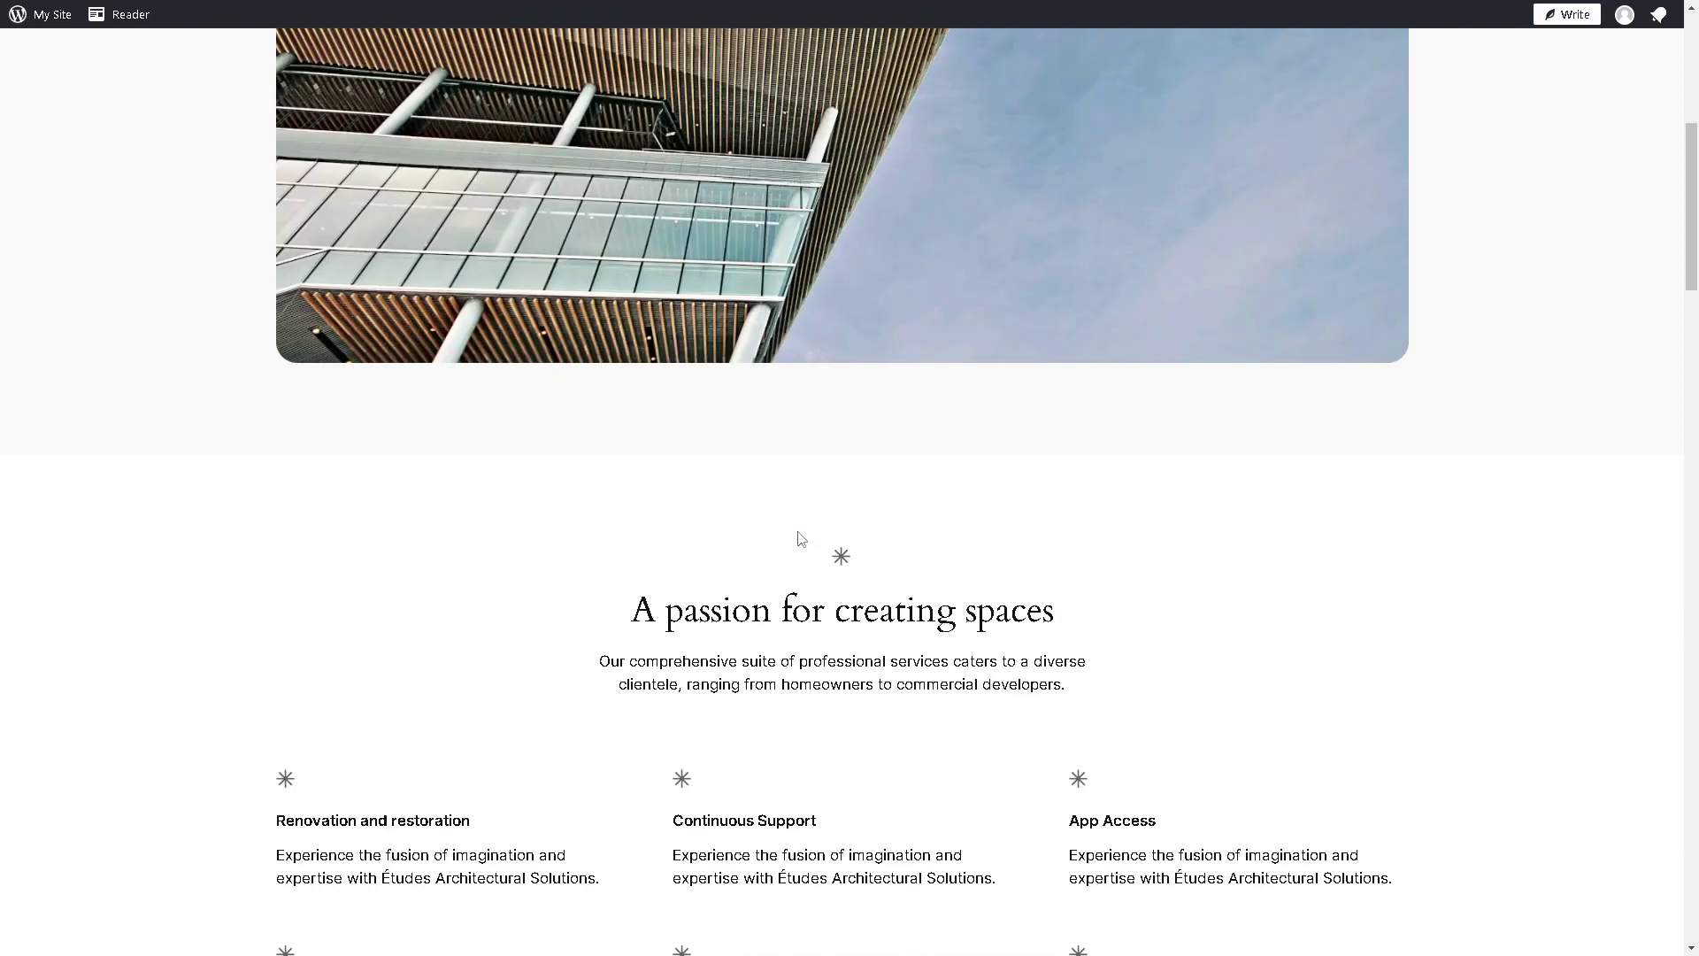
scroll(782, 553, "down", 2)
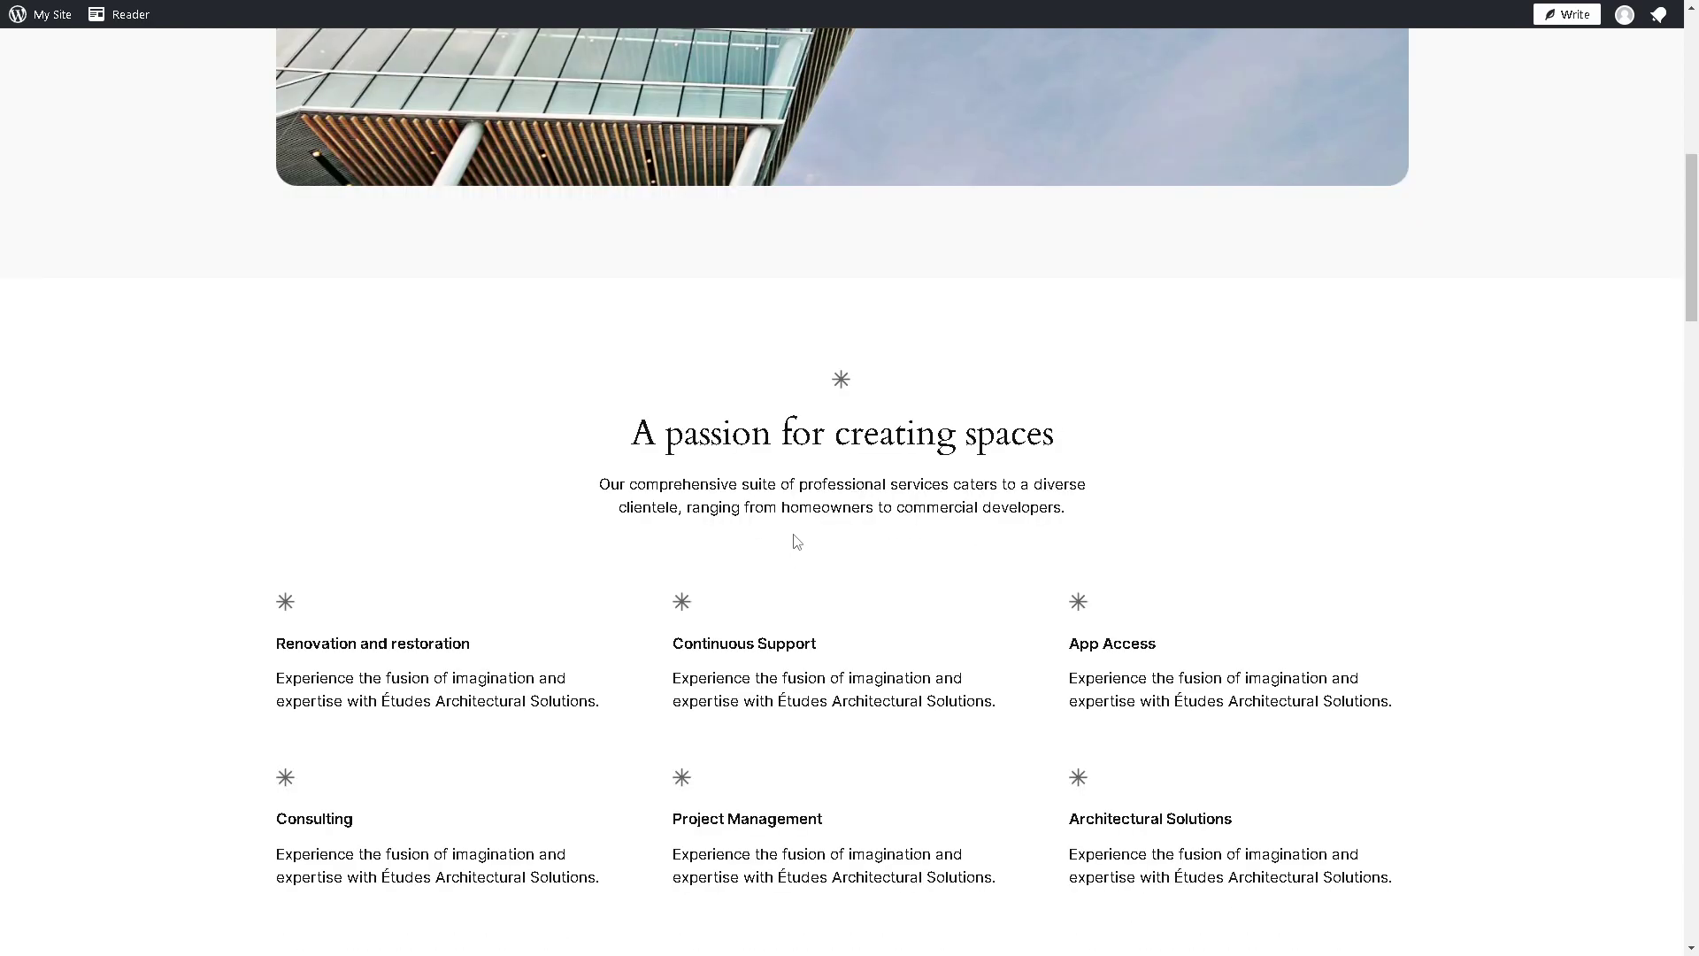
scroll(788, 531, "down", 5)
scroll(790, 519, "down", 10)
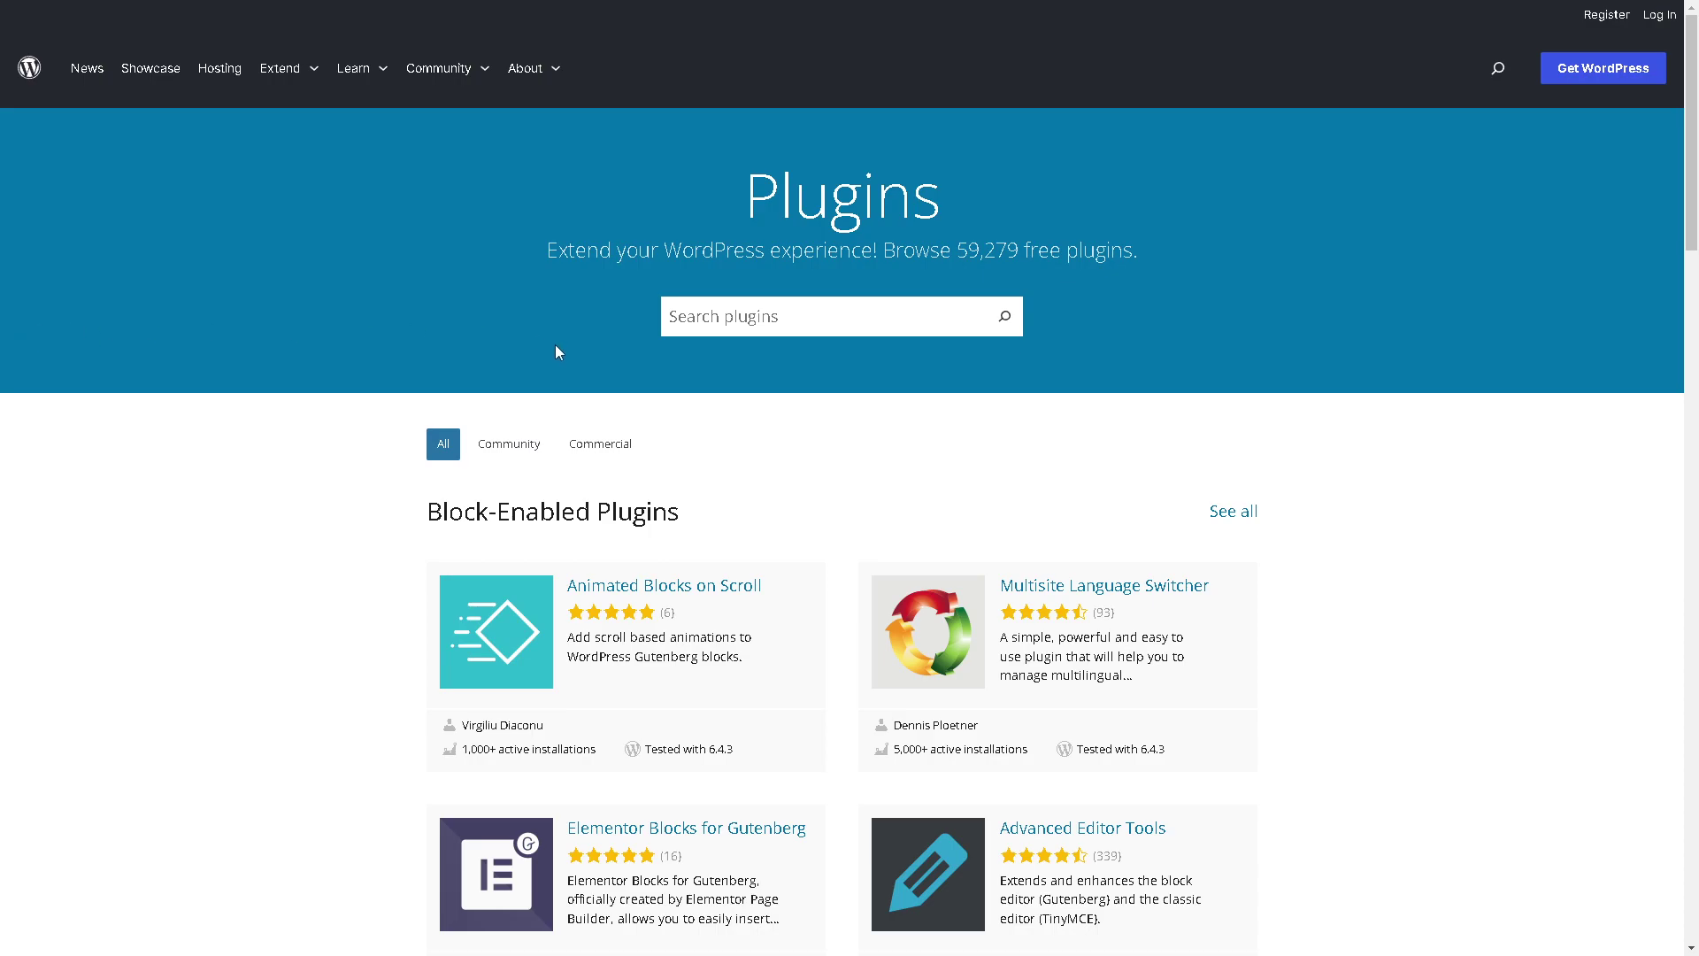
- Search plugins for 'google meet' and open the Webinar and Video Conference with Jitsi Meet plugin
left_click(759, 320)
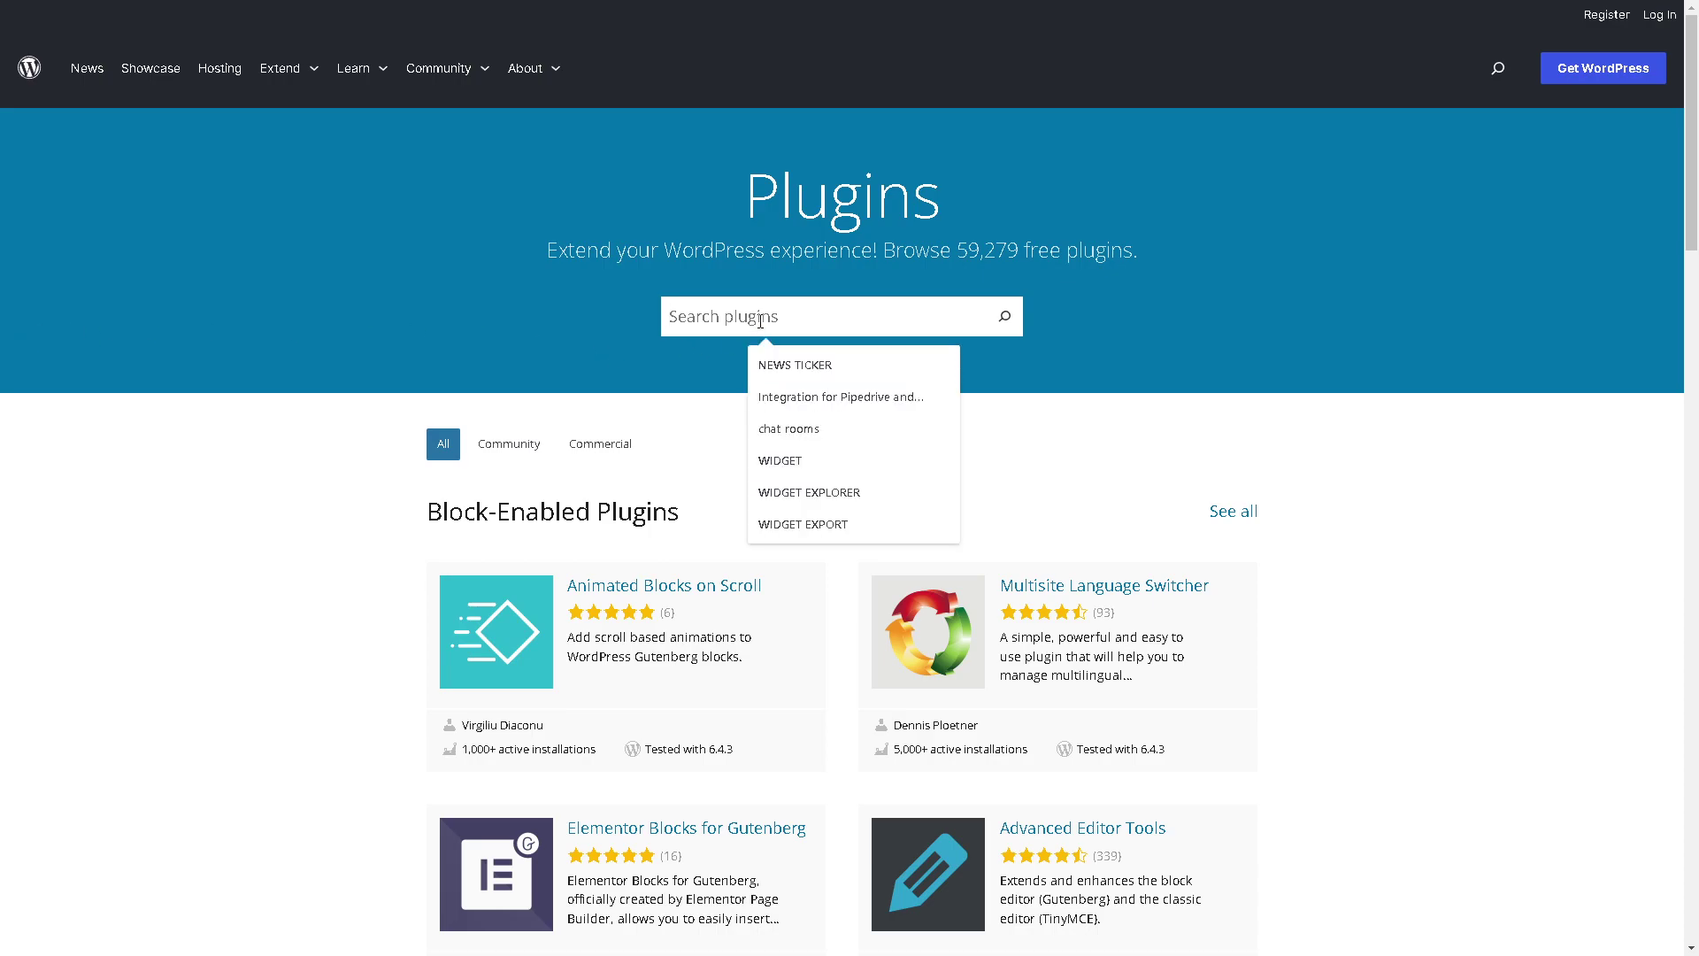
type("google meet")
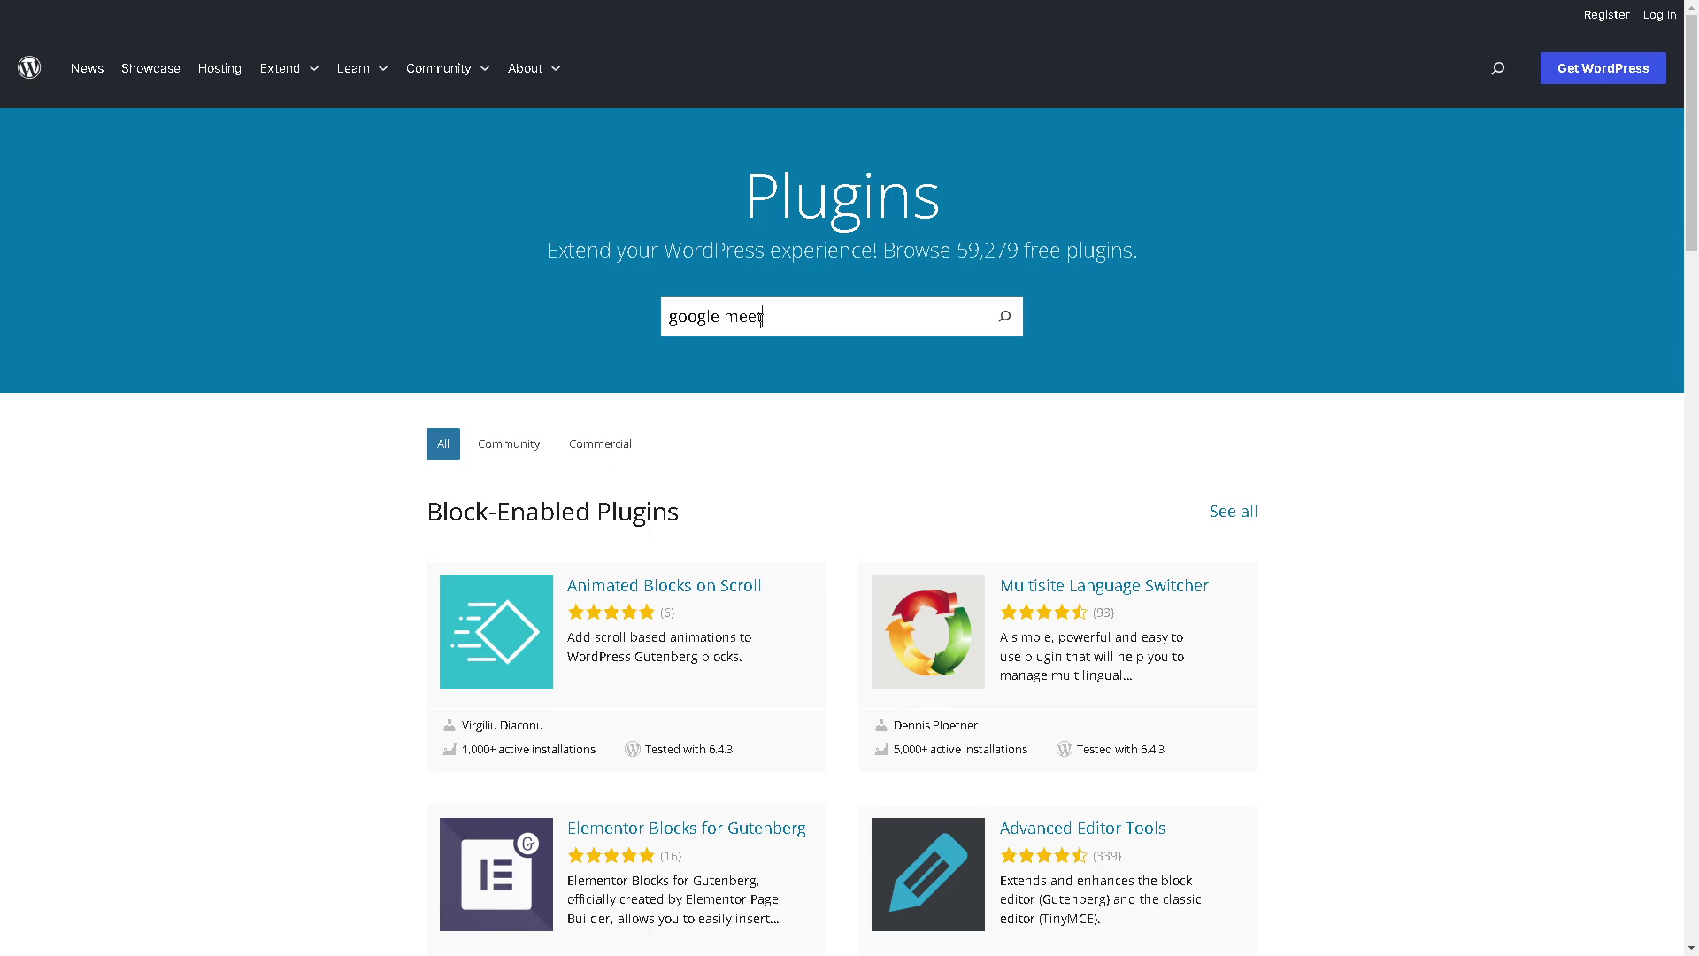
key("Return")
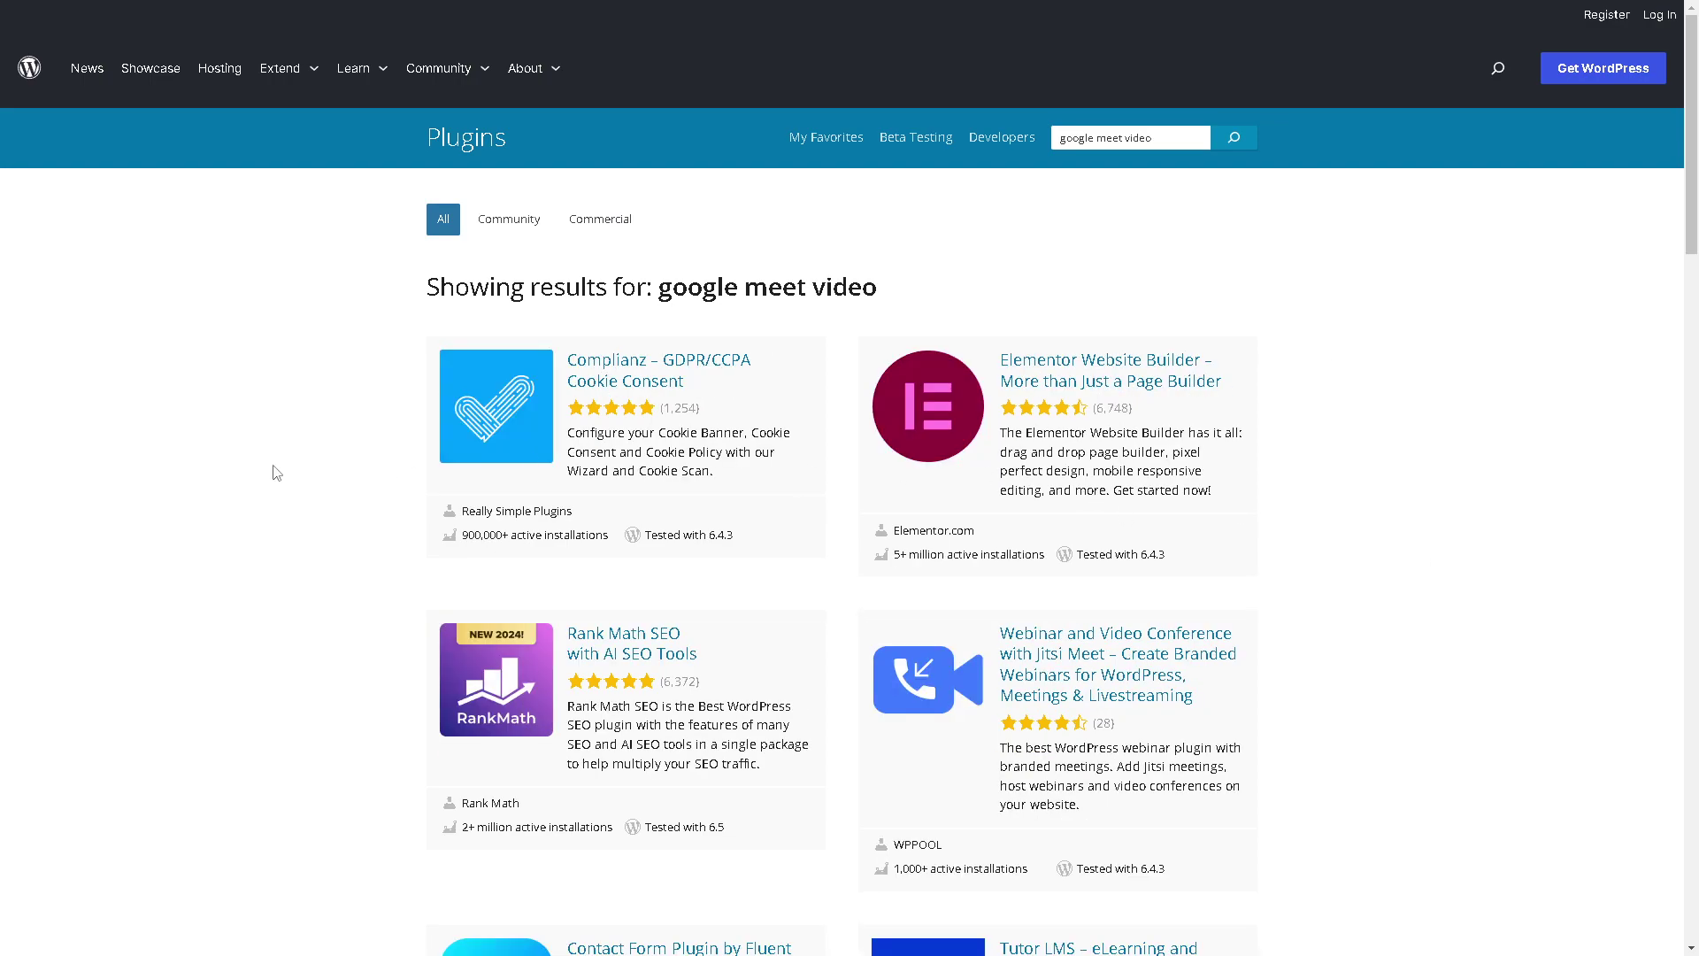
left_click(1031, 673)
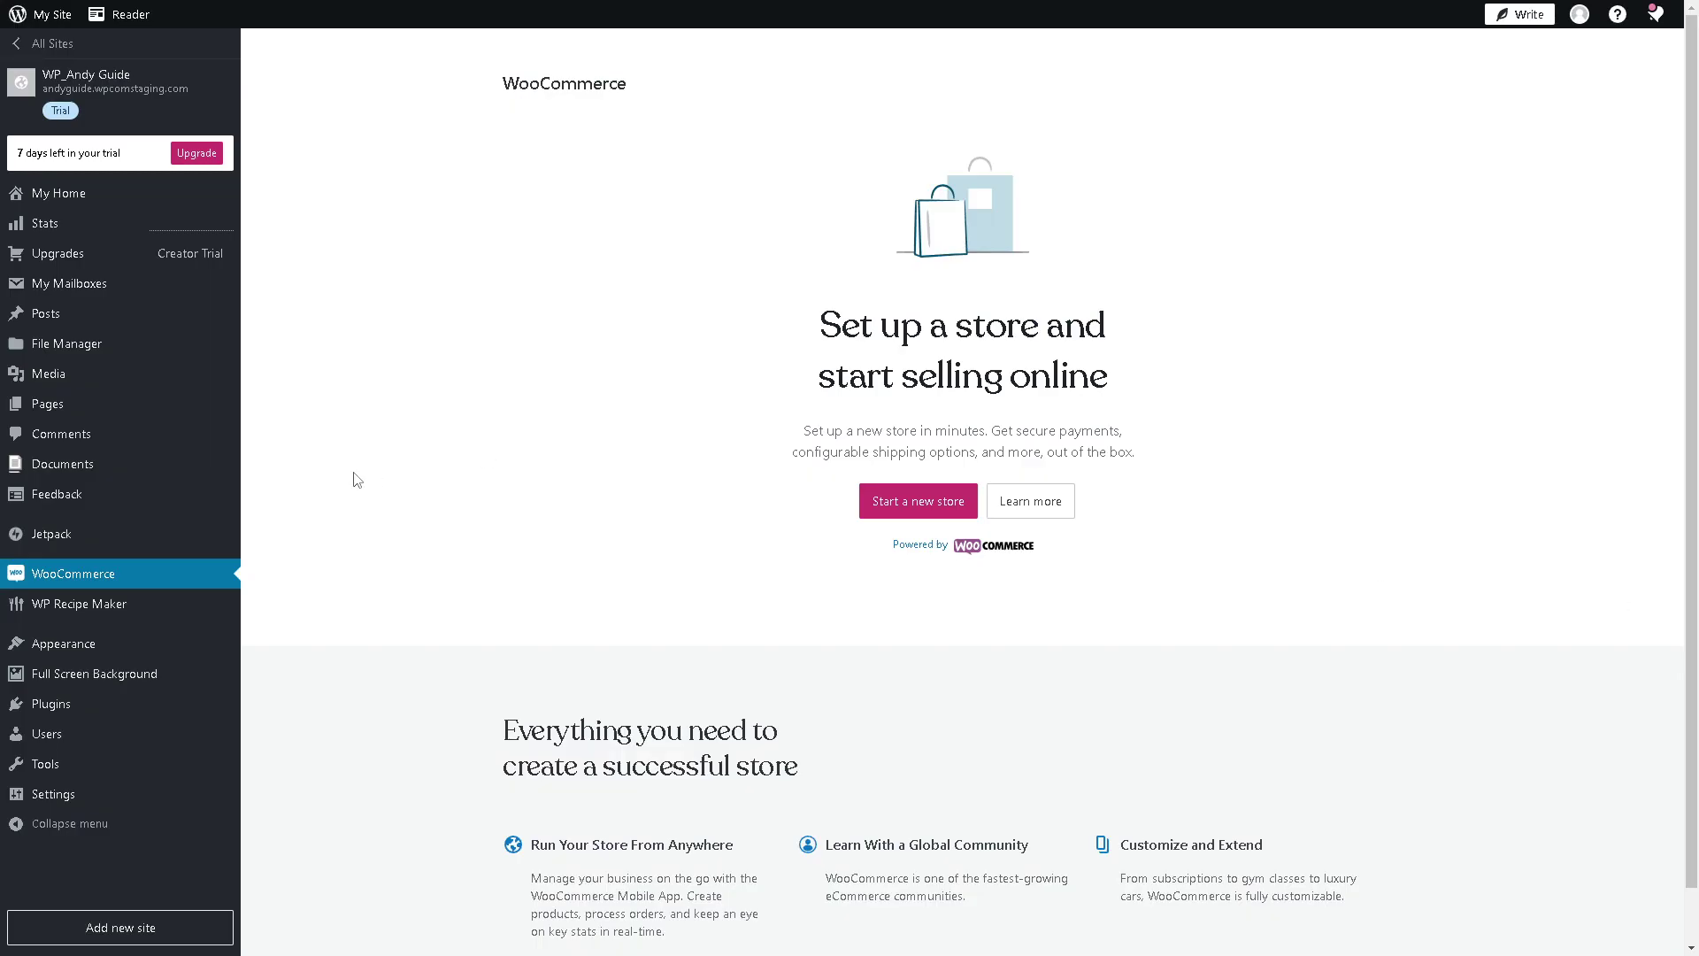
- Choose Add New Plugin from the Plugins menu in the WordPress.com sidebar
mouse_move(53, 714)
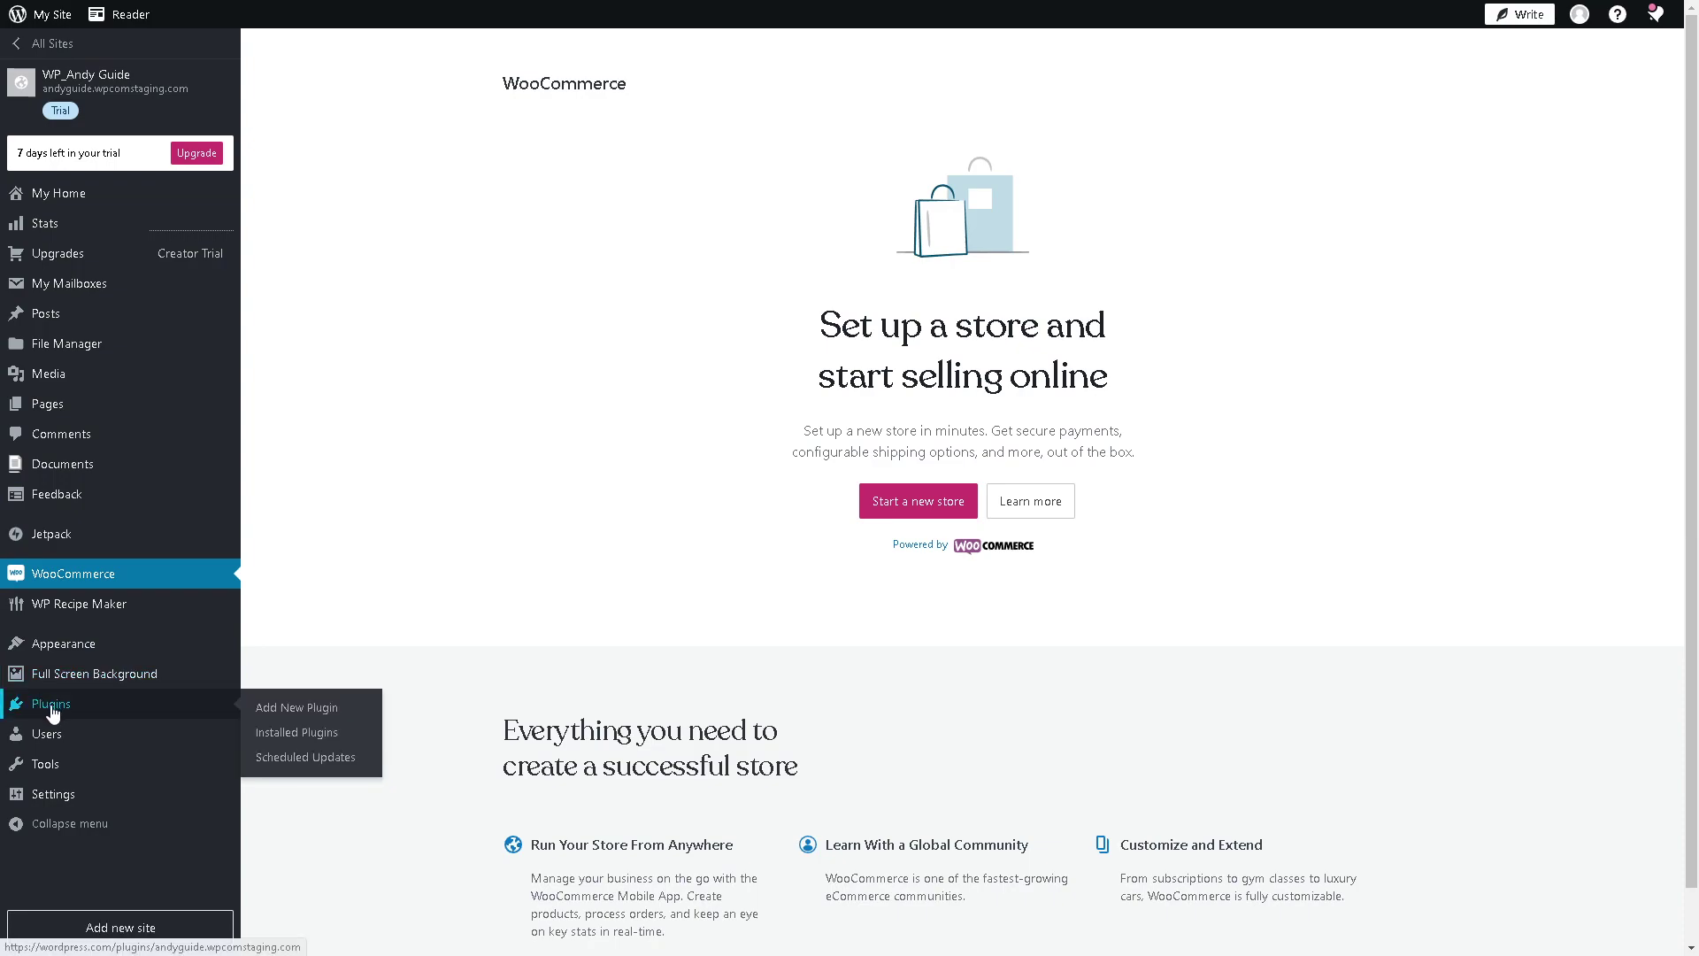
left_click(301, 711)
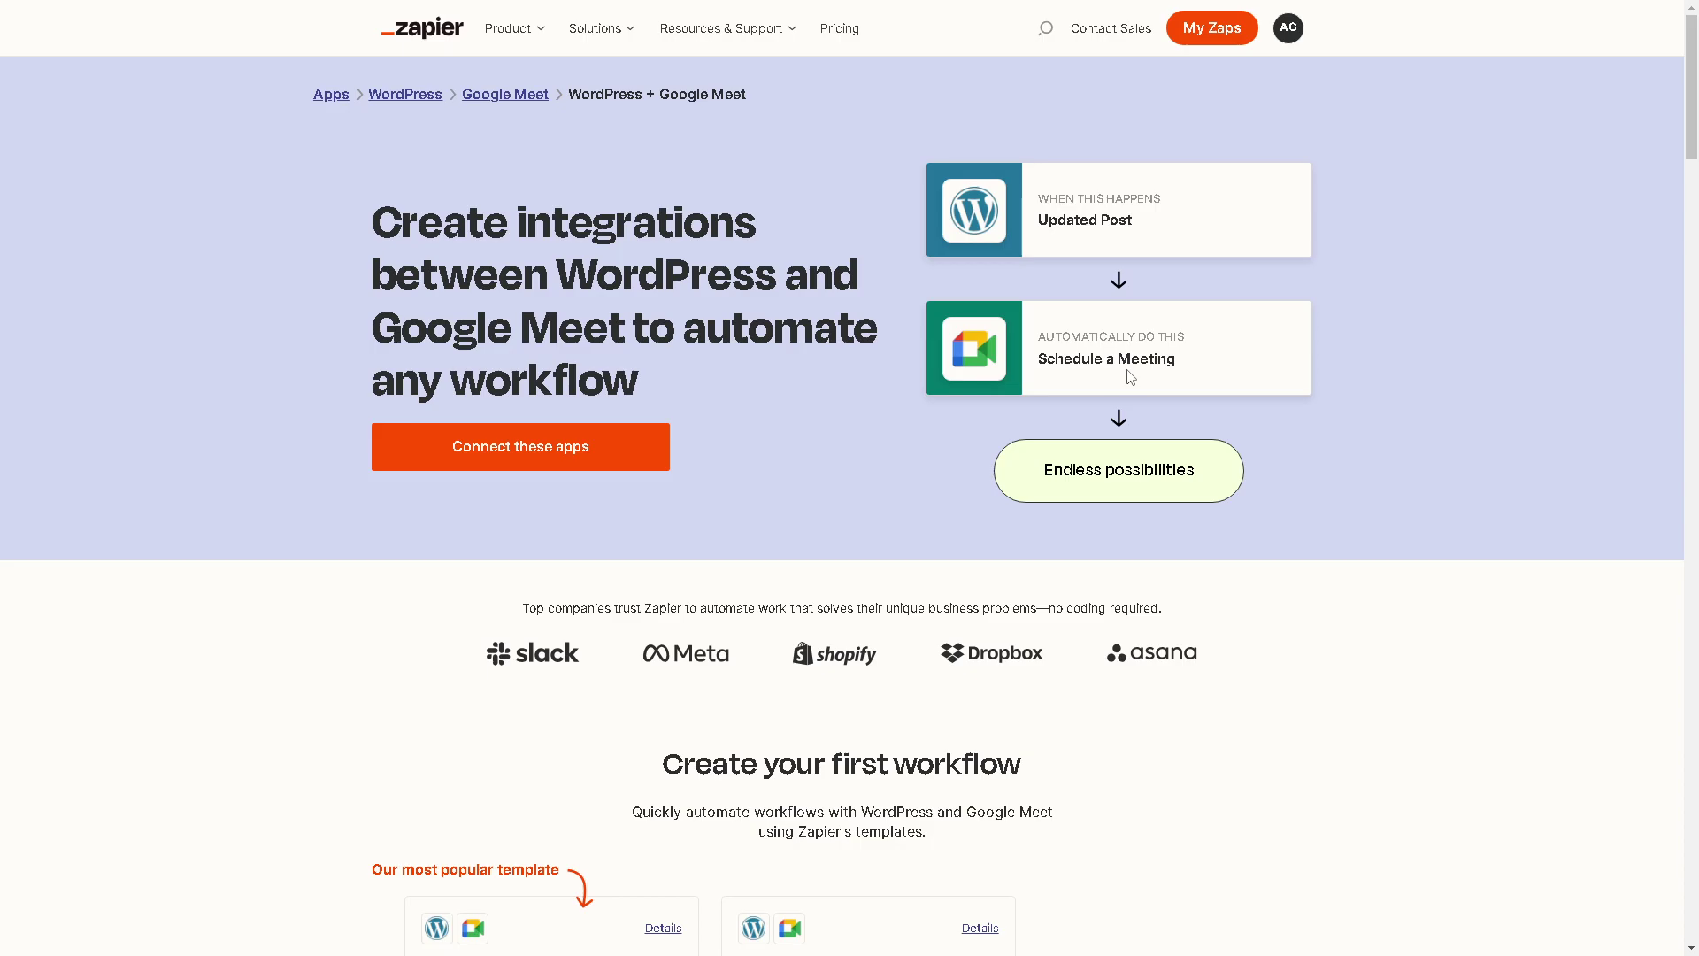
- Start a WordPress to Google Meet Zap titled 'How to Integrate Google Meet with Wordpress'
left_click(624, 451)
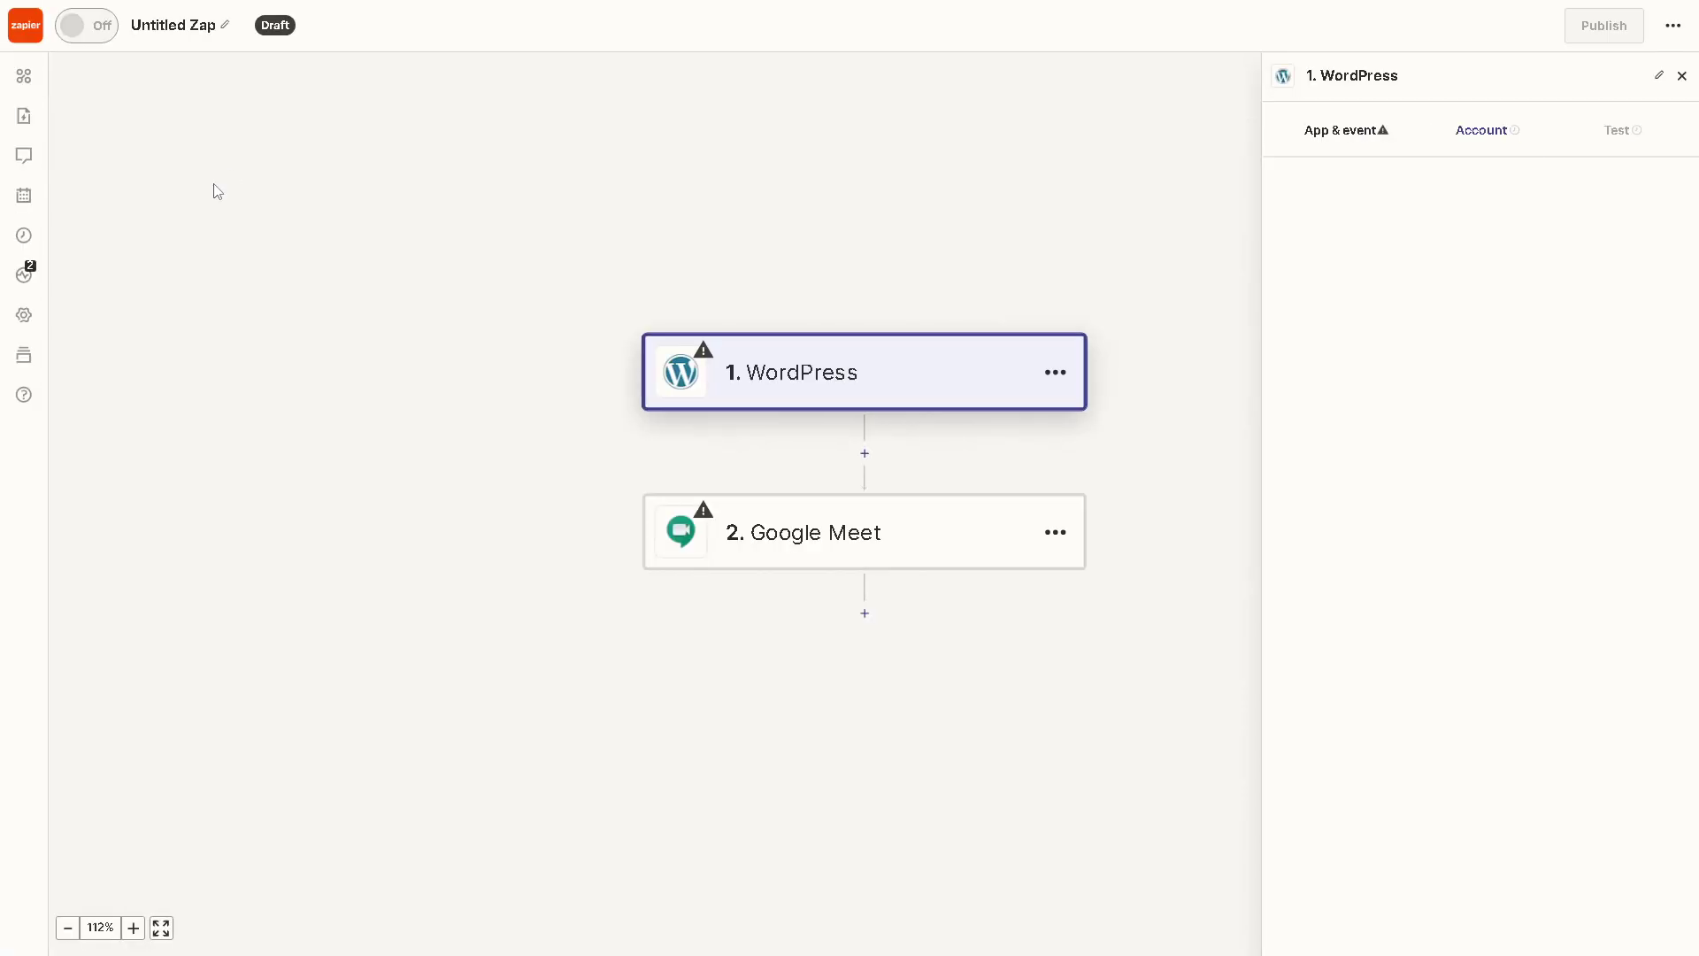
left_click(172, 27)
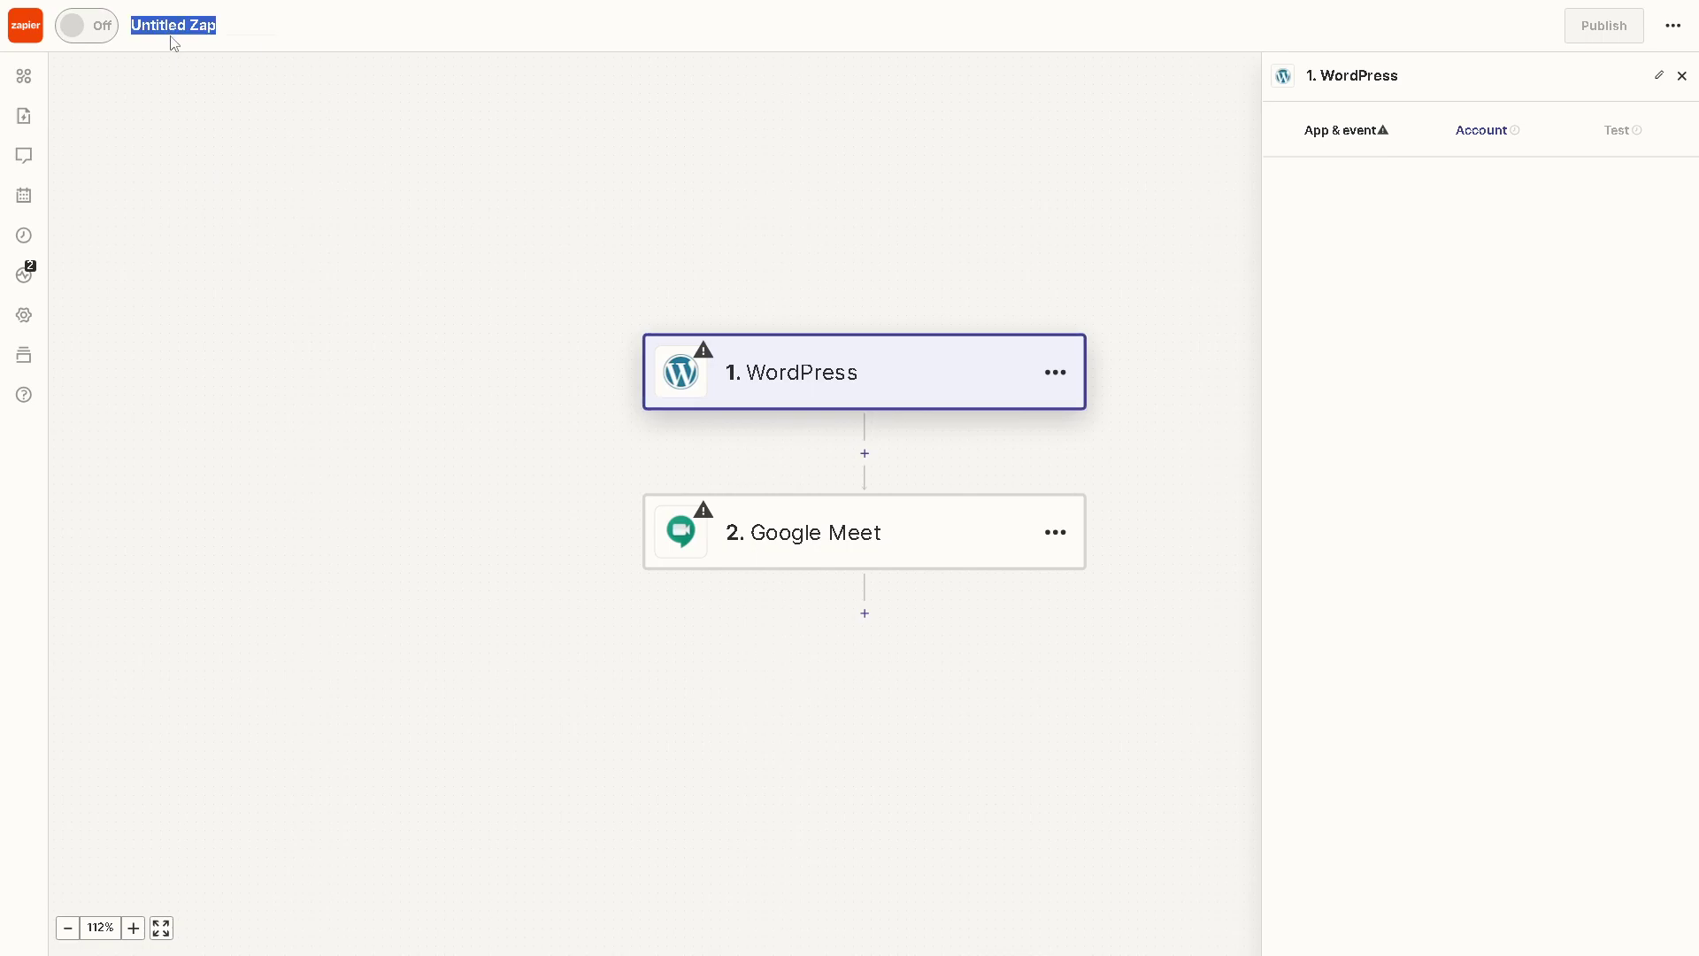
type("How to Integrate Google Meet with Wordpress")
key("Return")
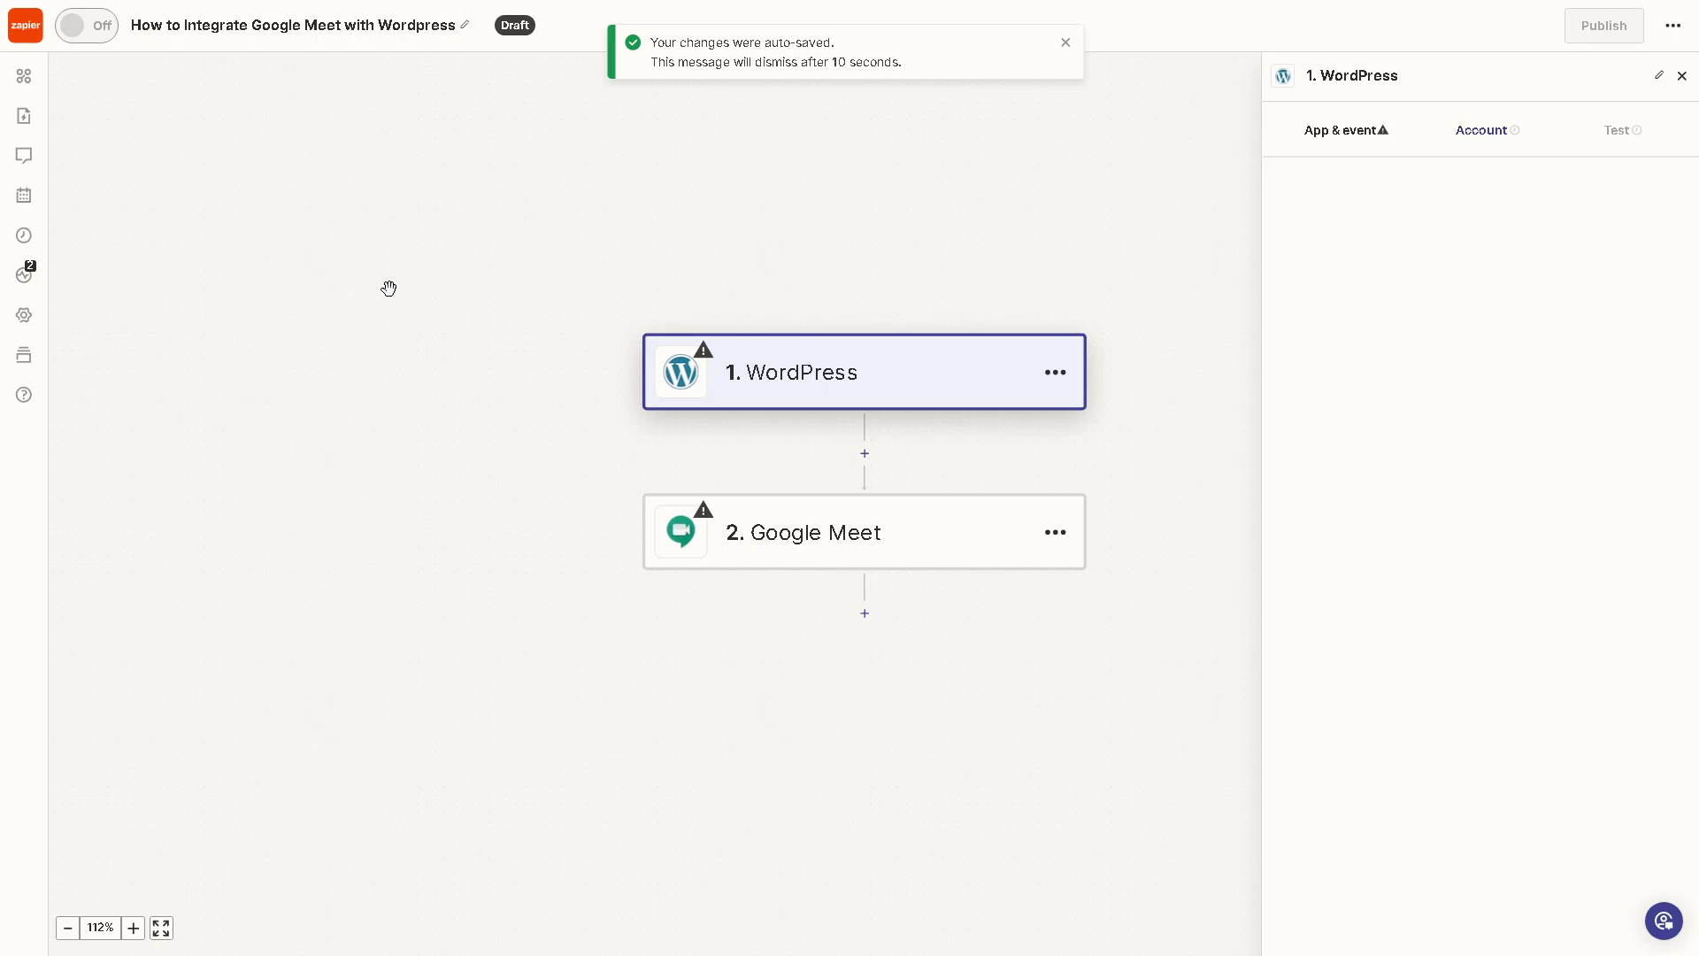
- Set the WordPress trigger event to New User
left_click(832, 375)
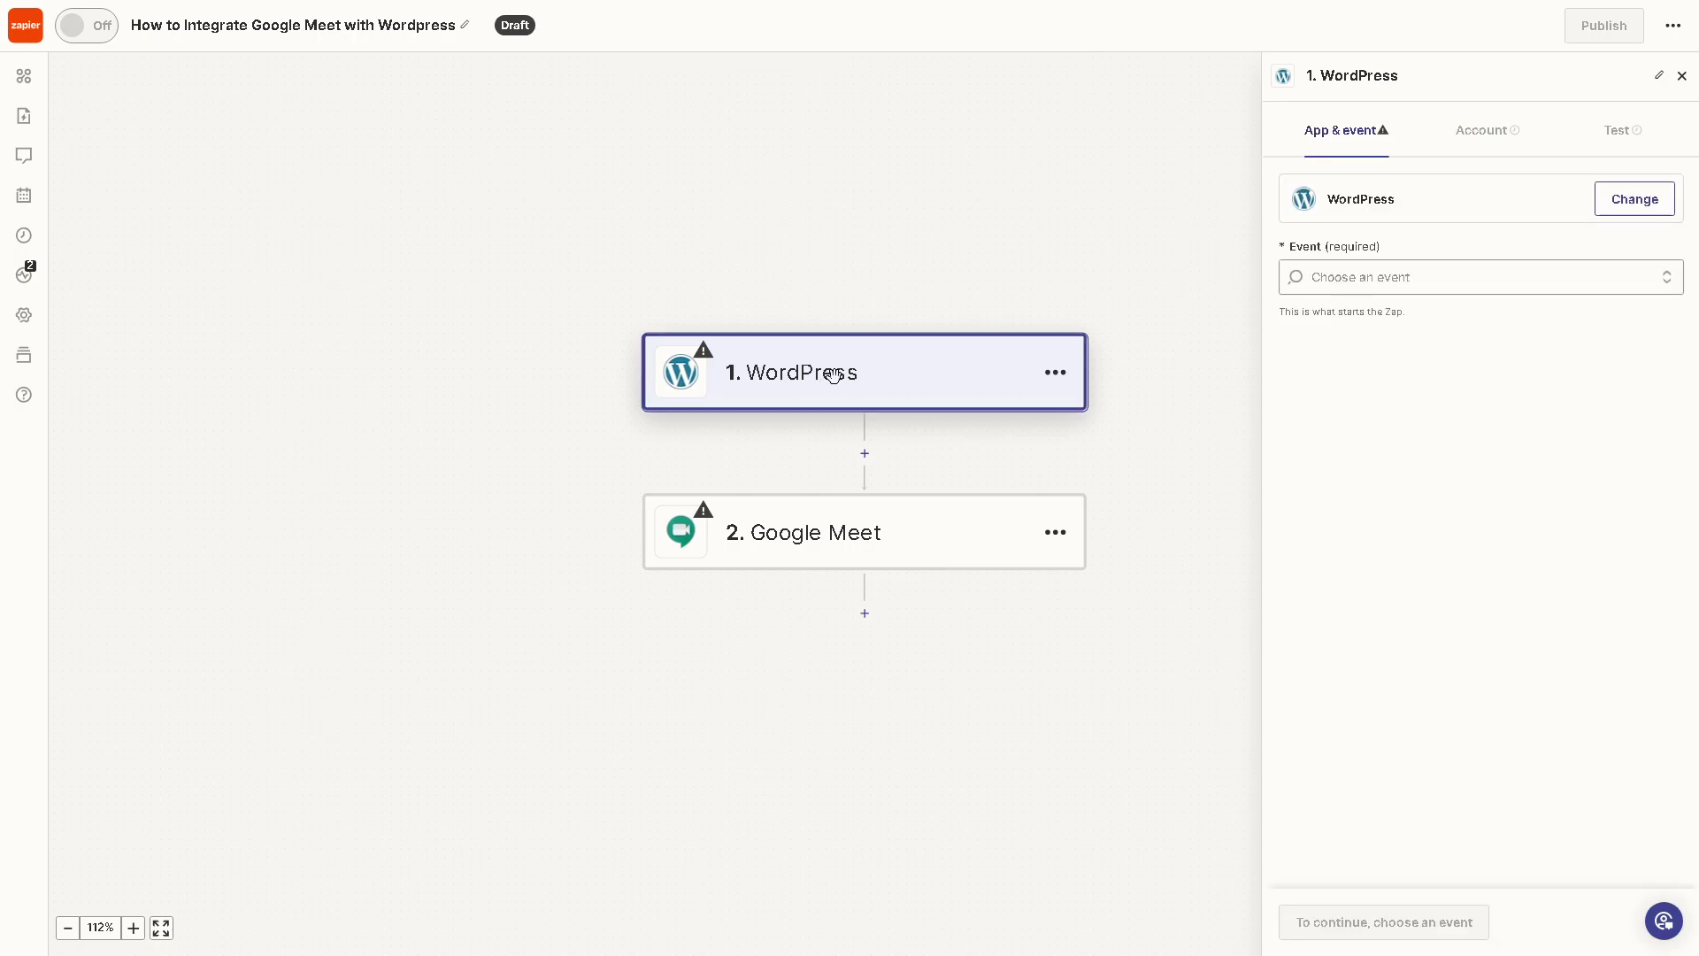
left_click(1376, 277)
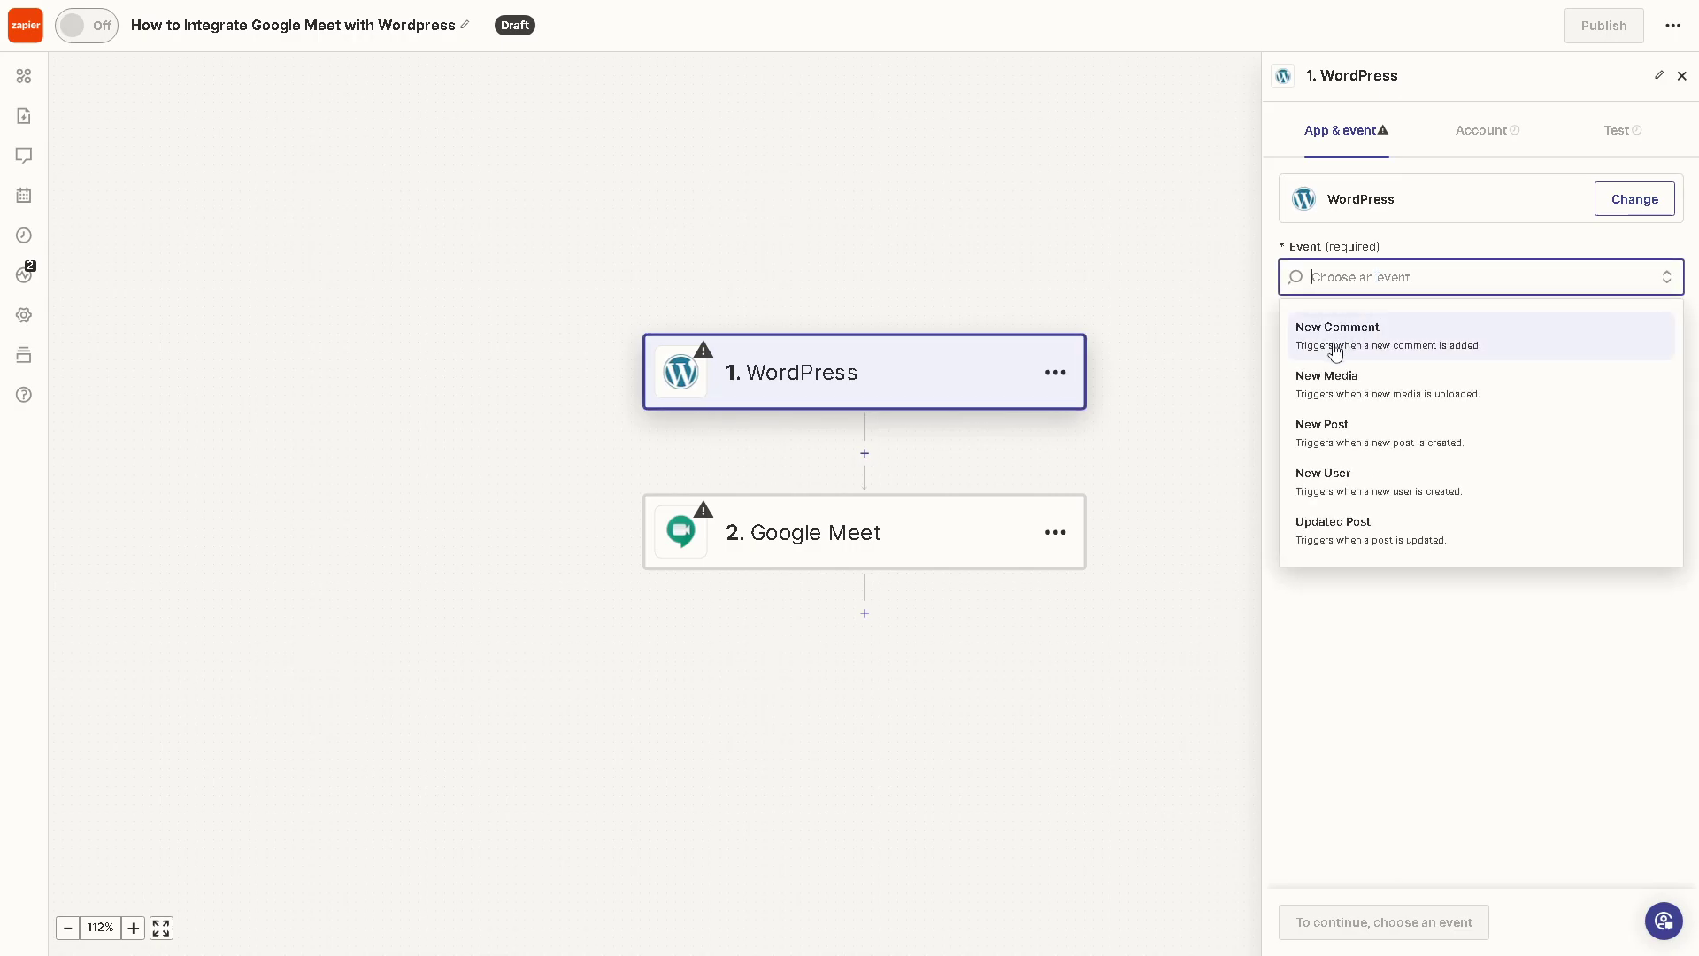
left_click(1349, 497)
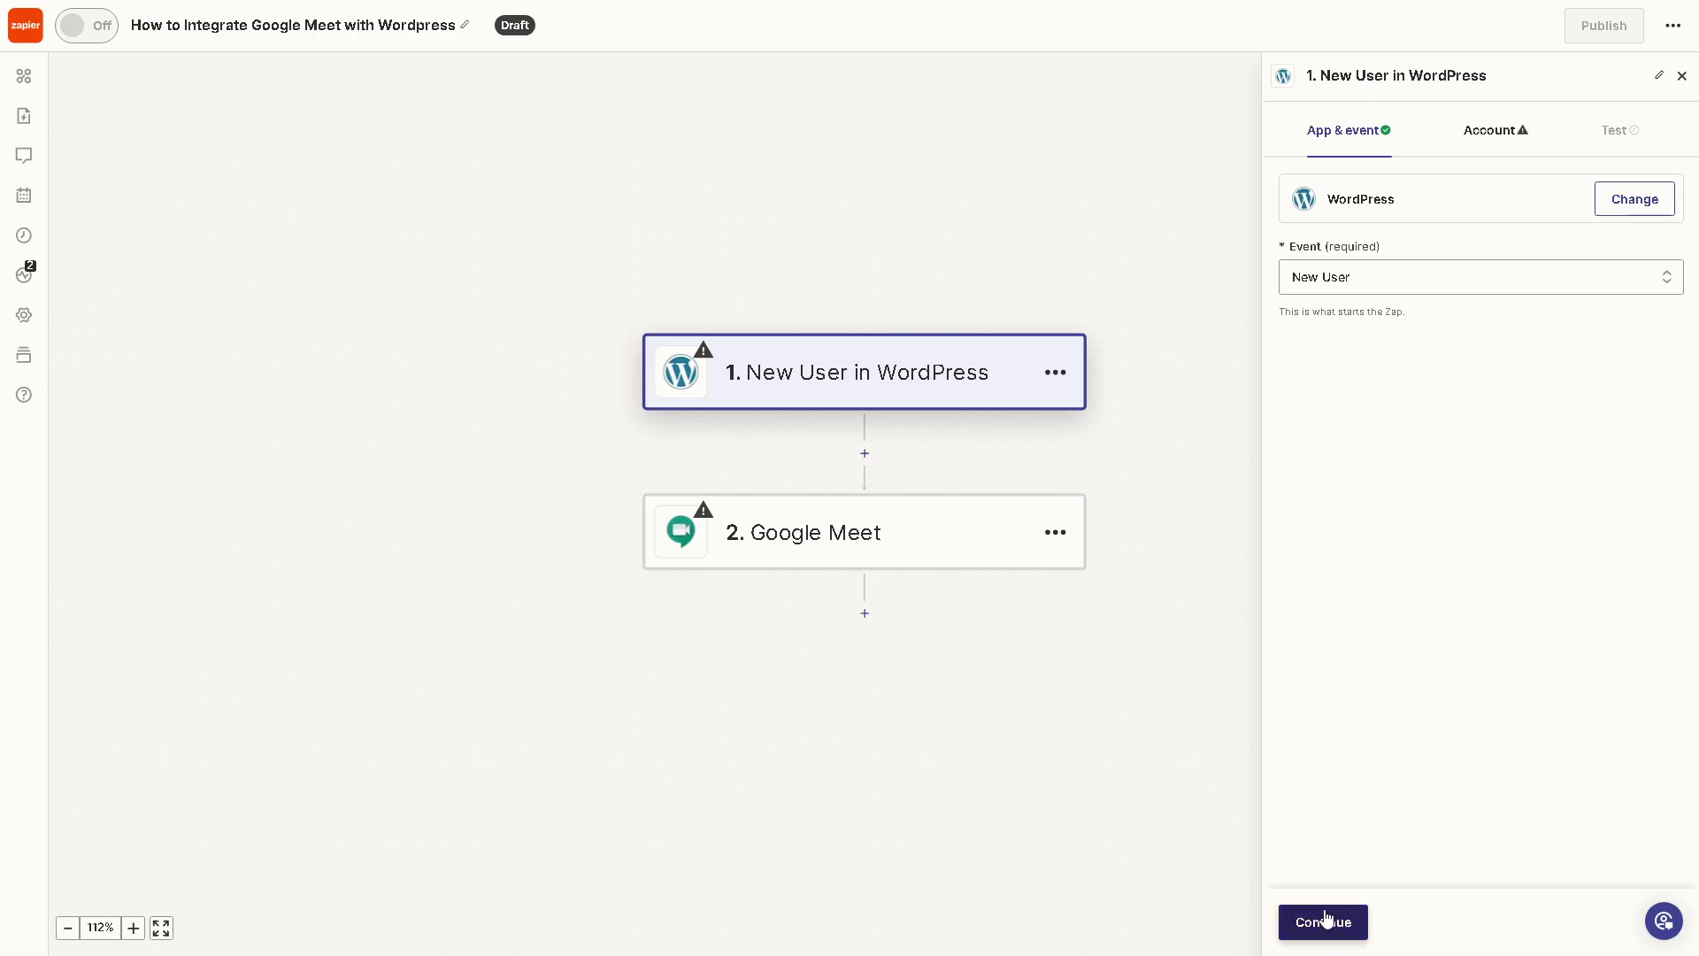
- Set the Google Meet action step's event to Schedule a Meeting
left_click(808, 539)
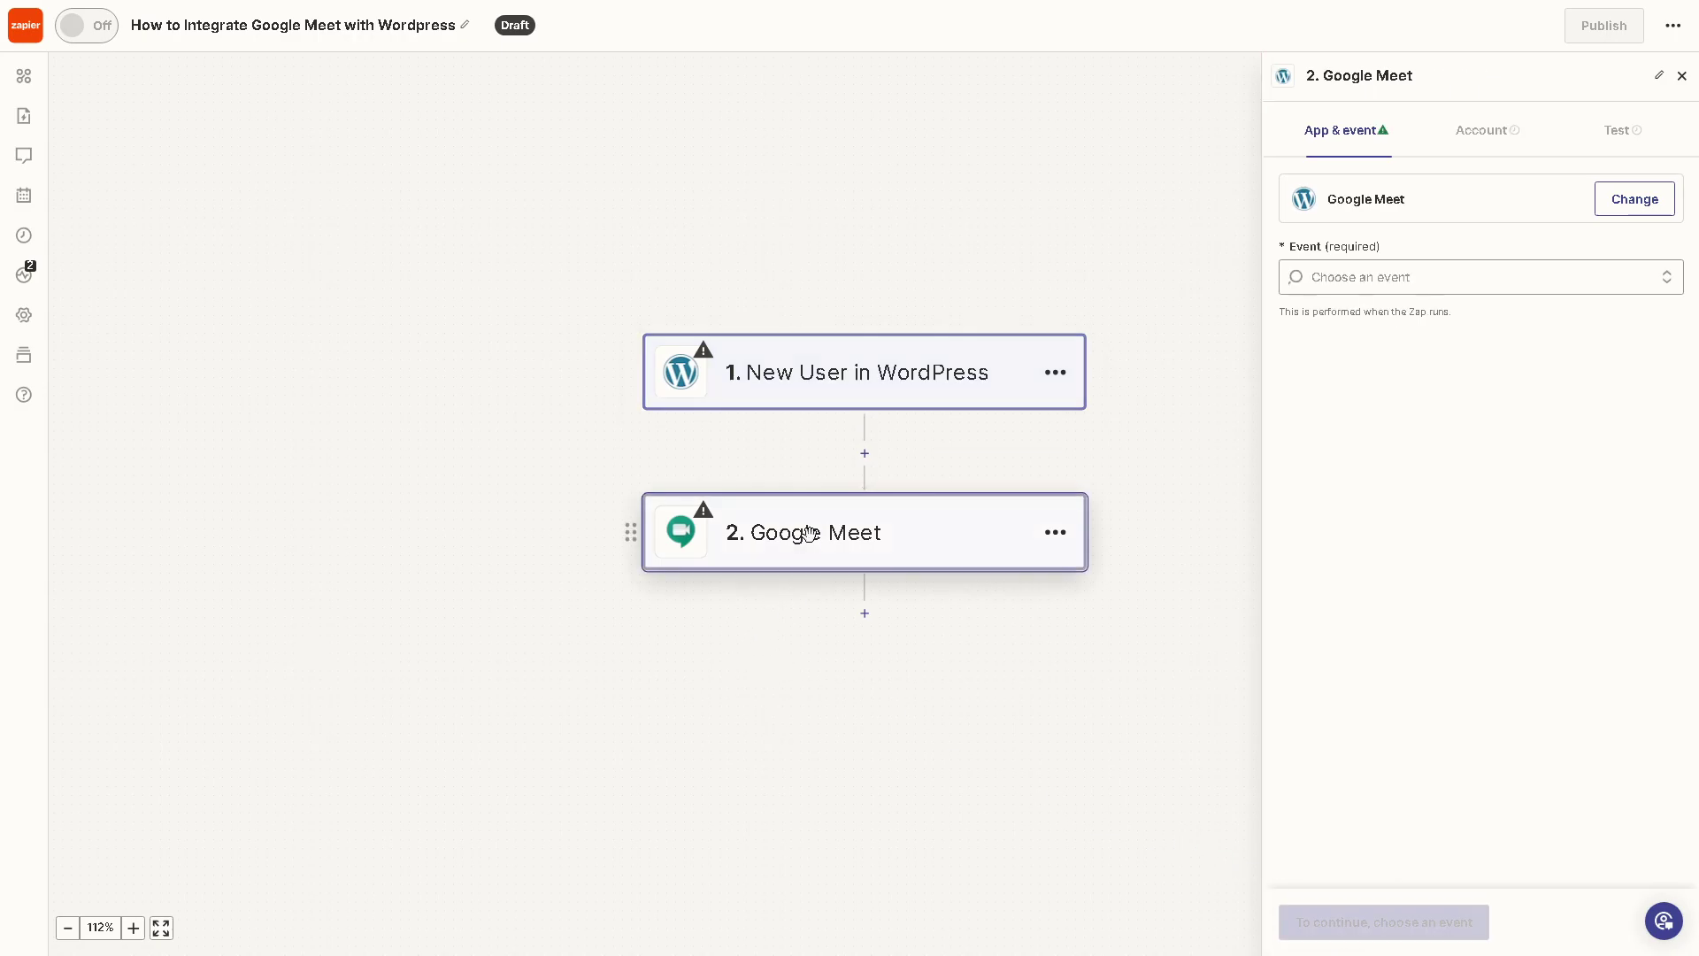
left_click(1339, 281)
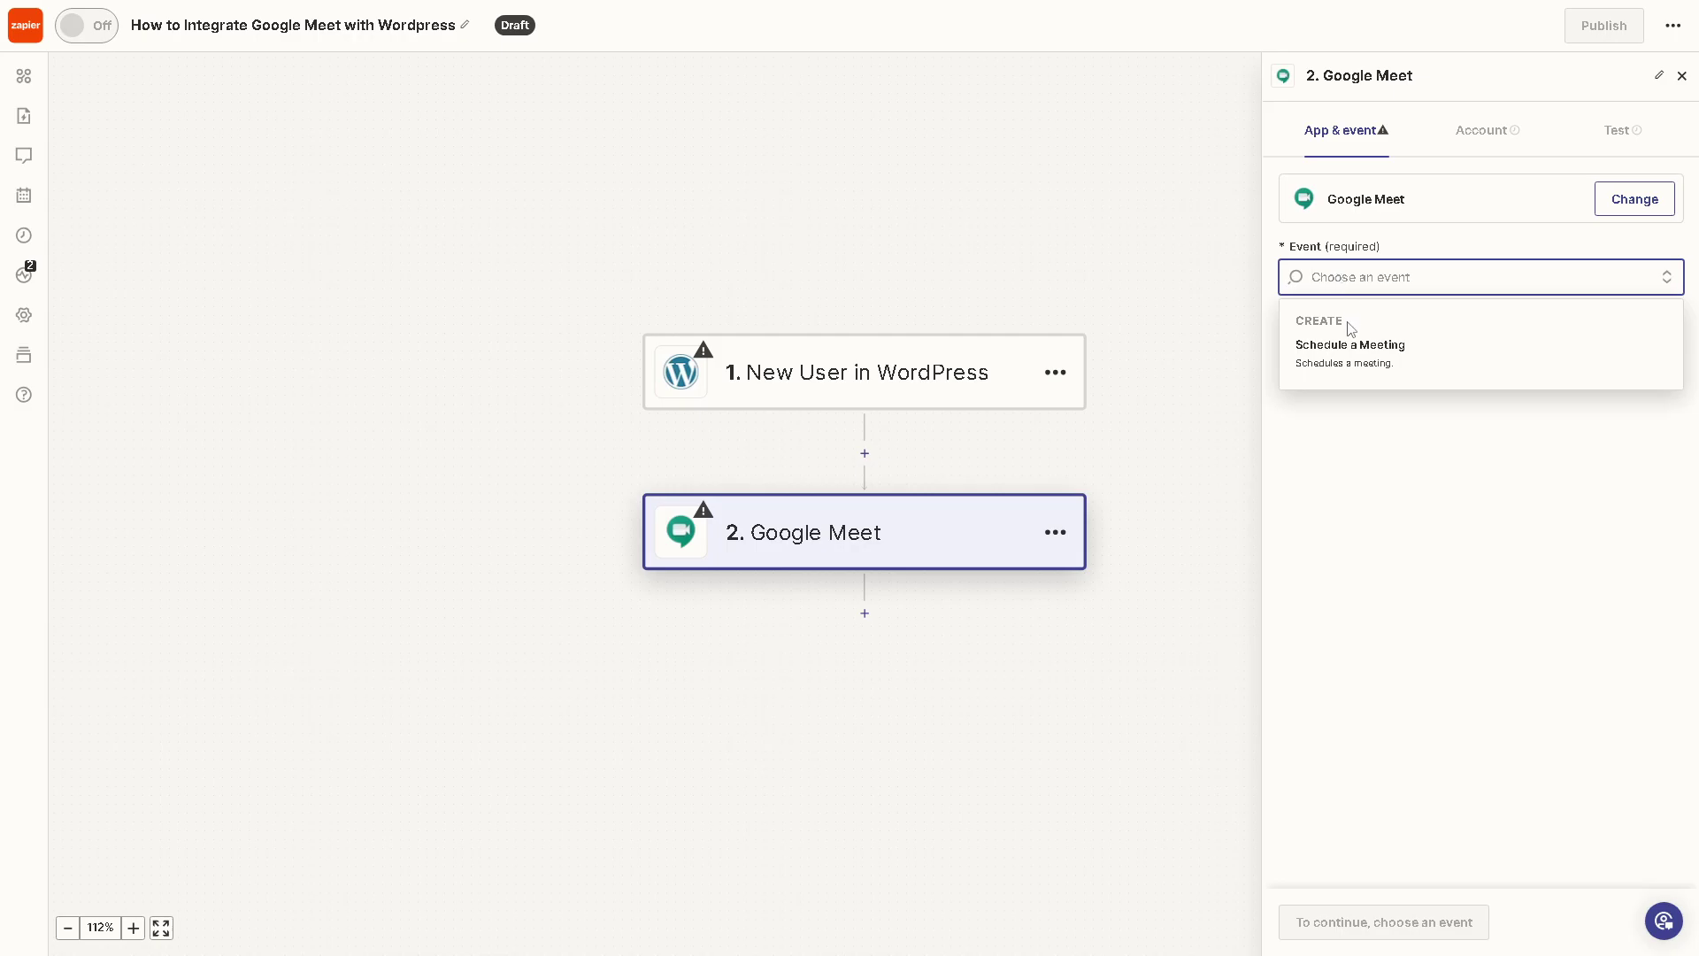
left_click(1374, 368)
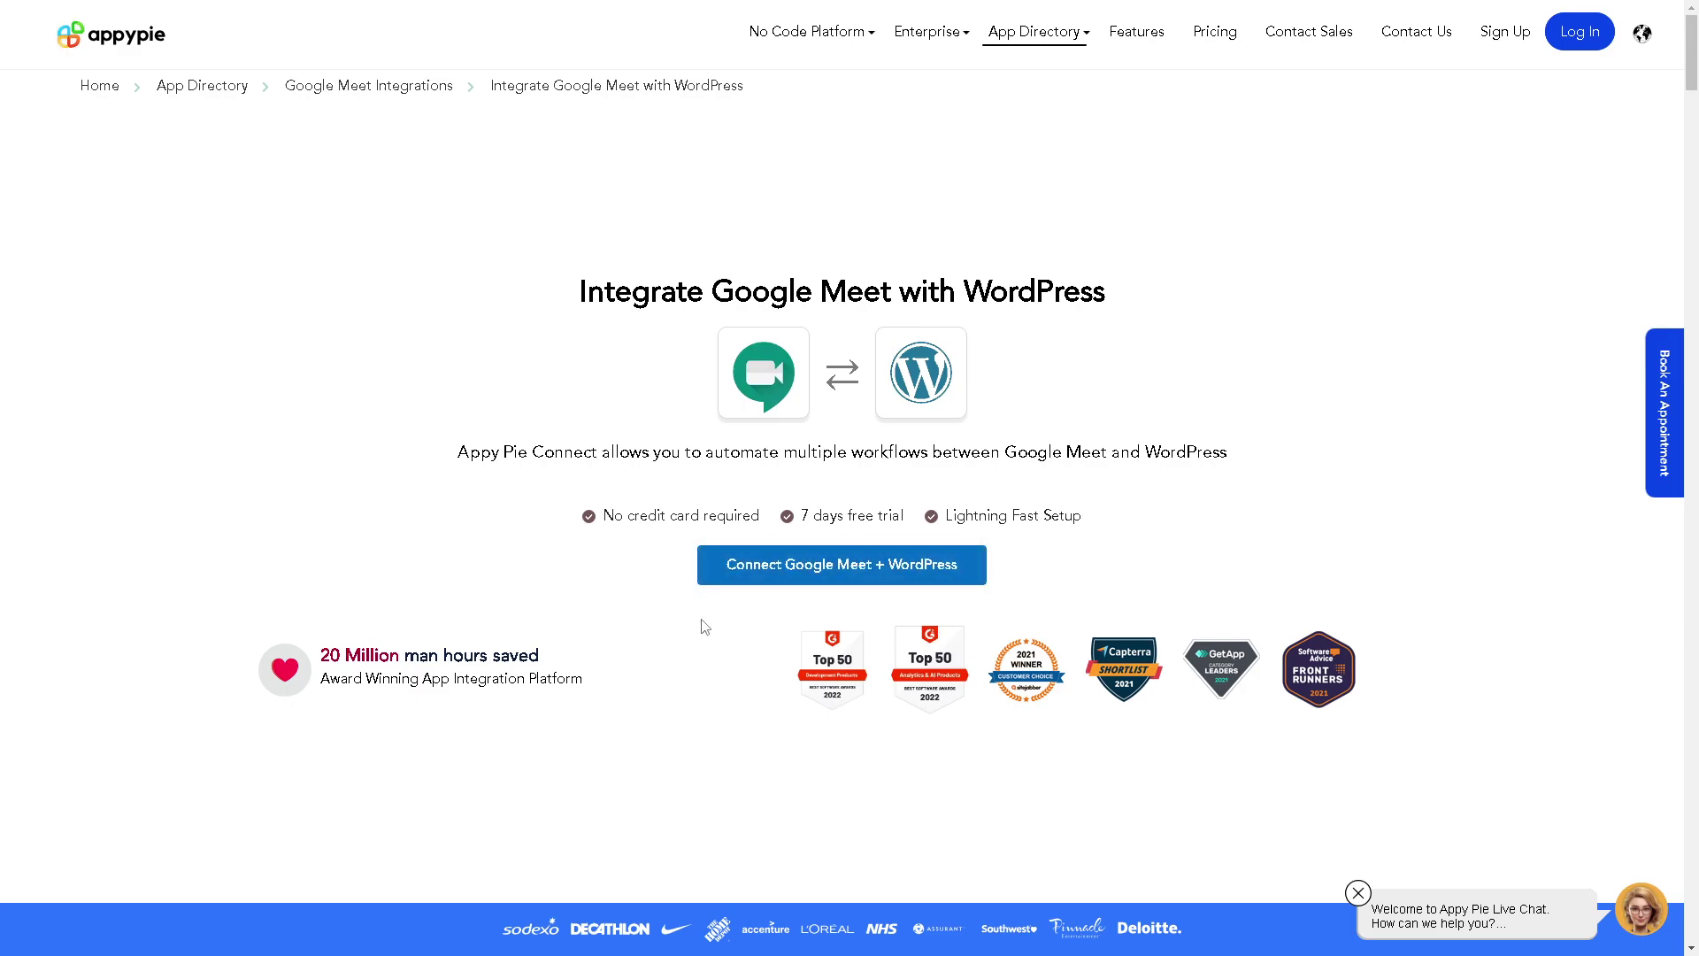
left_click(825, 571)
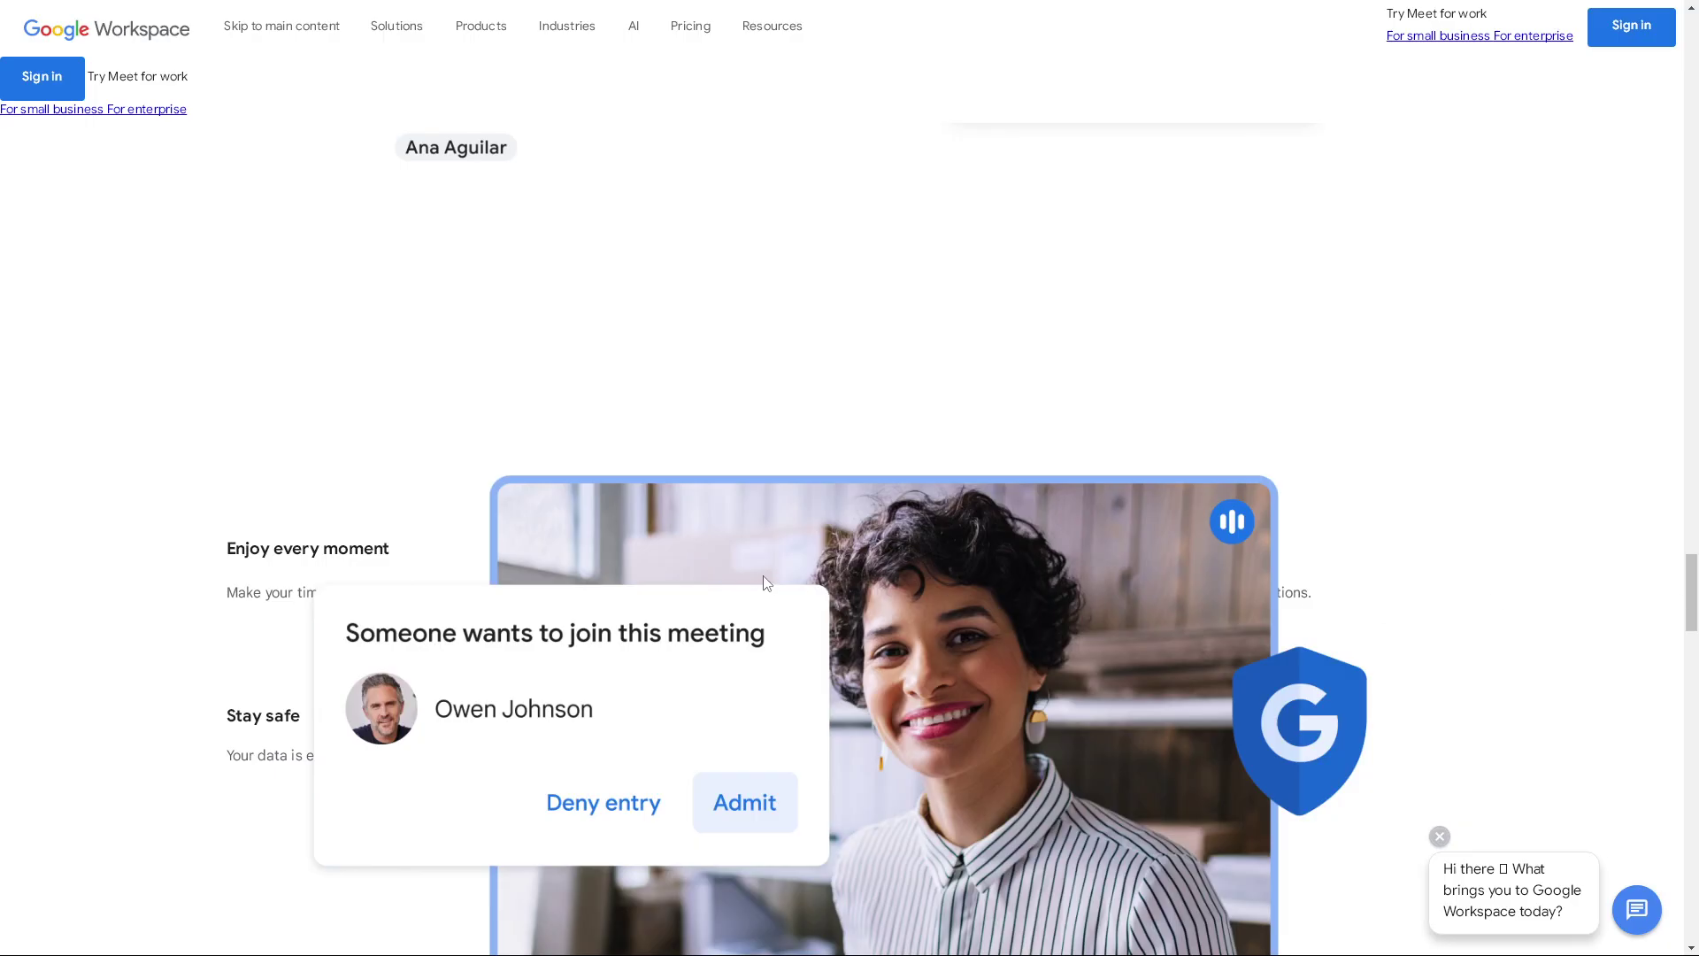
scroll(759, 580, "down", 8)
scroll(759, 580, "down", 15)
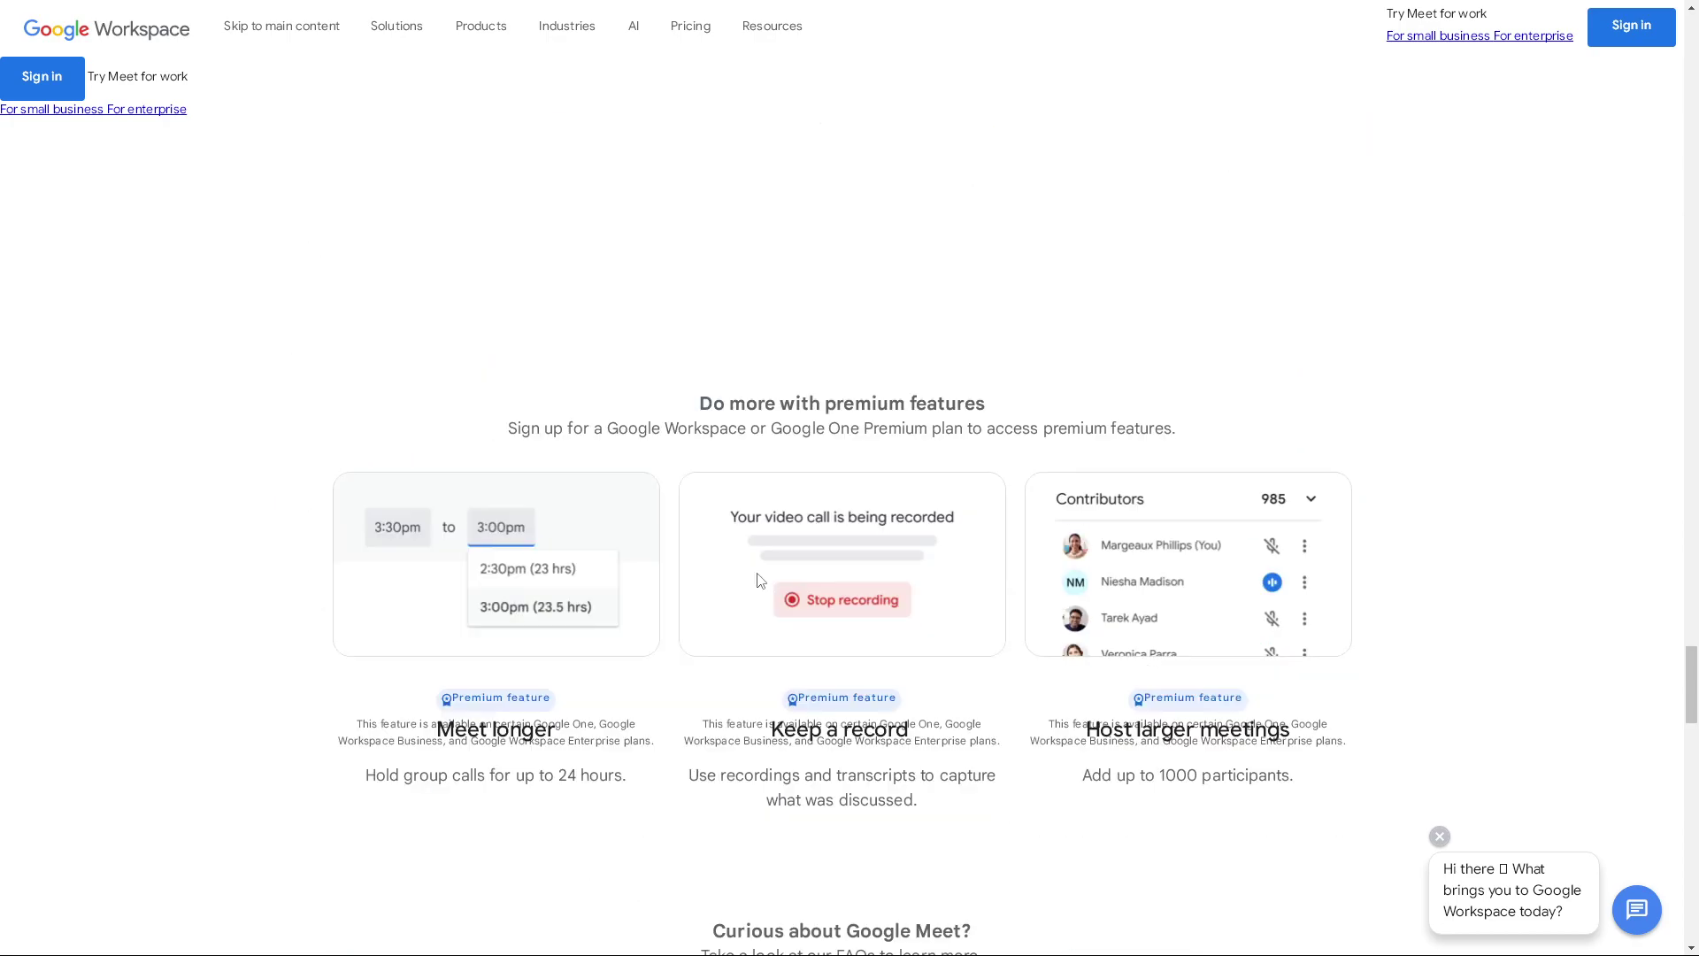
scroll(759, 581, "down", 5)
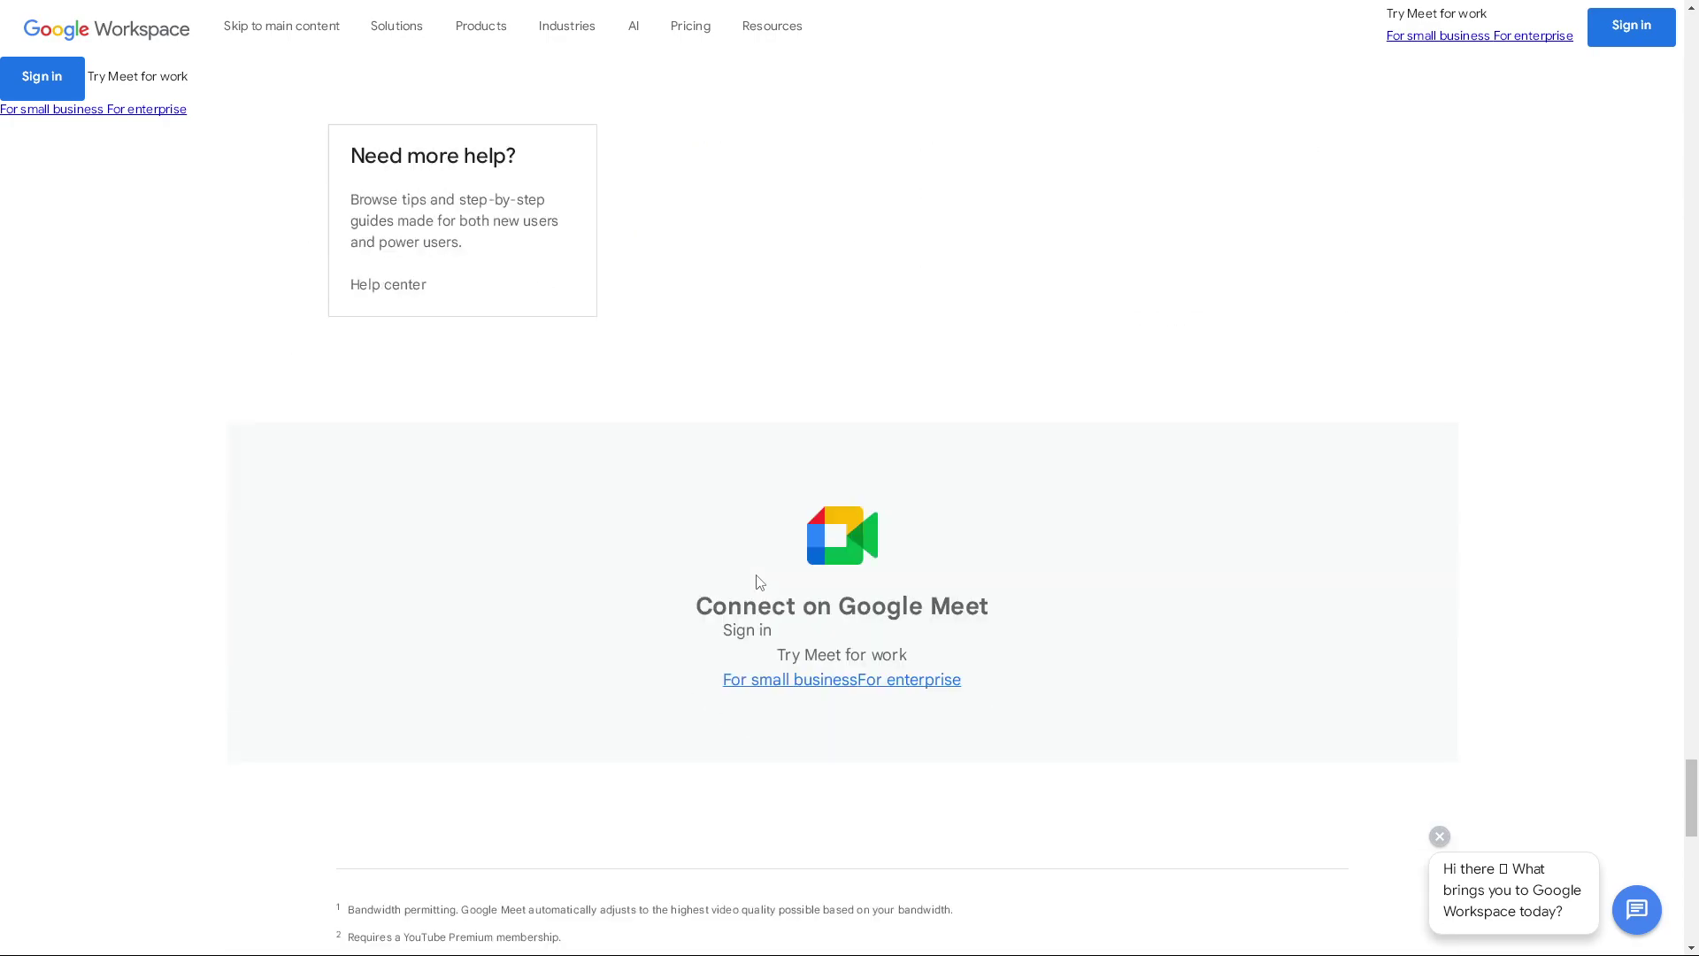